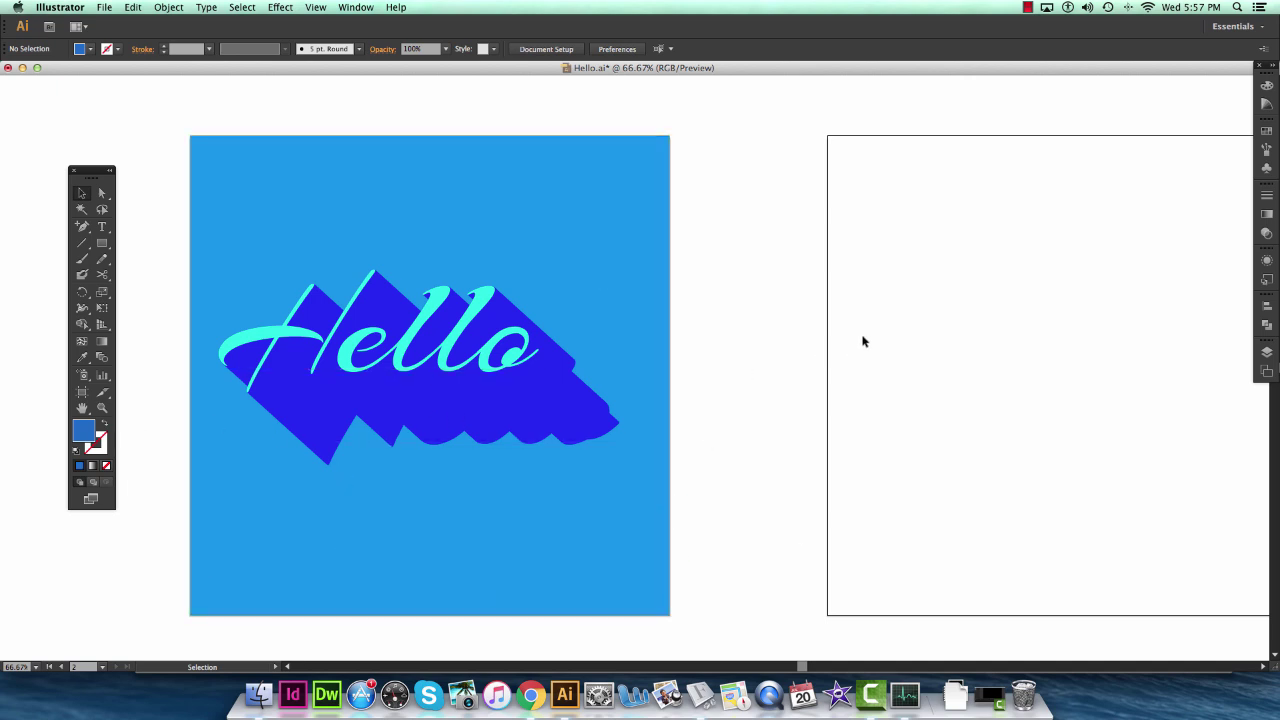
Step: Pan across the canvas to view the Hello artwork and the empty second artboard
scroll(843, 337, right, 3)
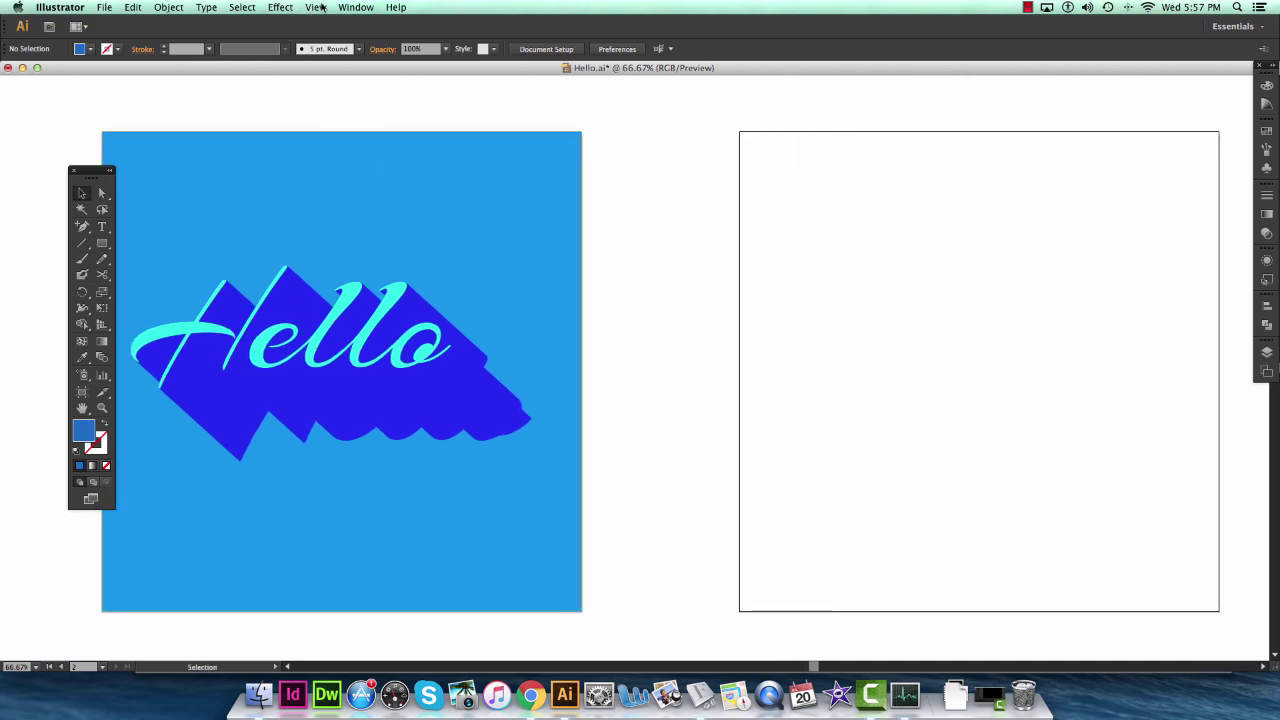
scroll(300, 134, left, 4)
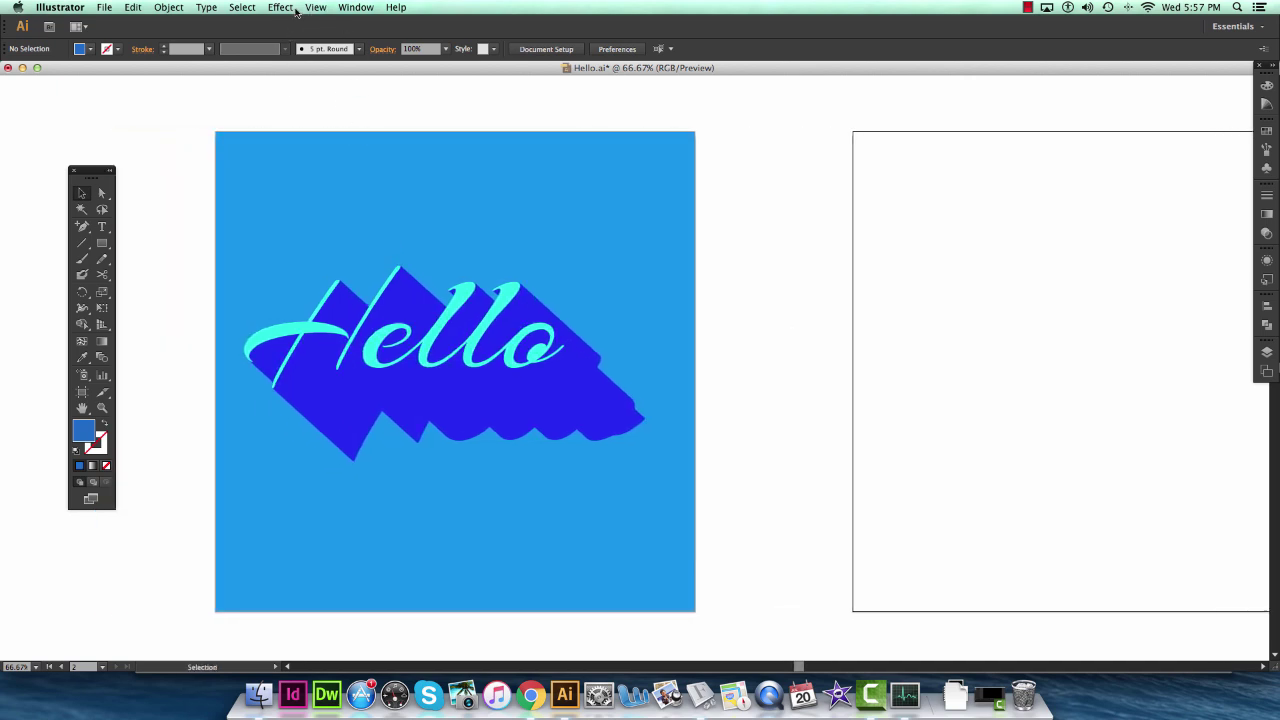
Step: Show the Layers panel, then select the shadow layer and then the background layer
click(355, 7)
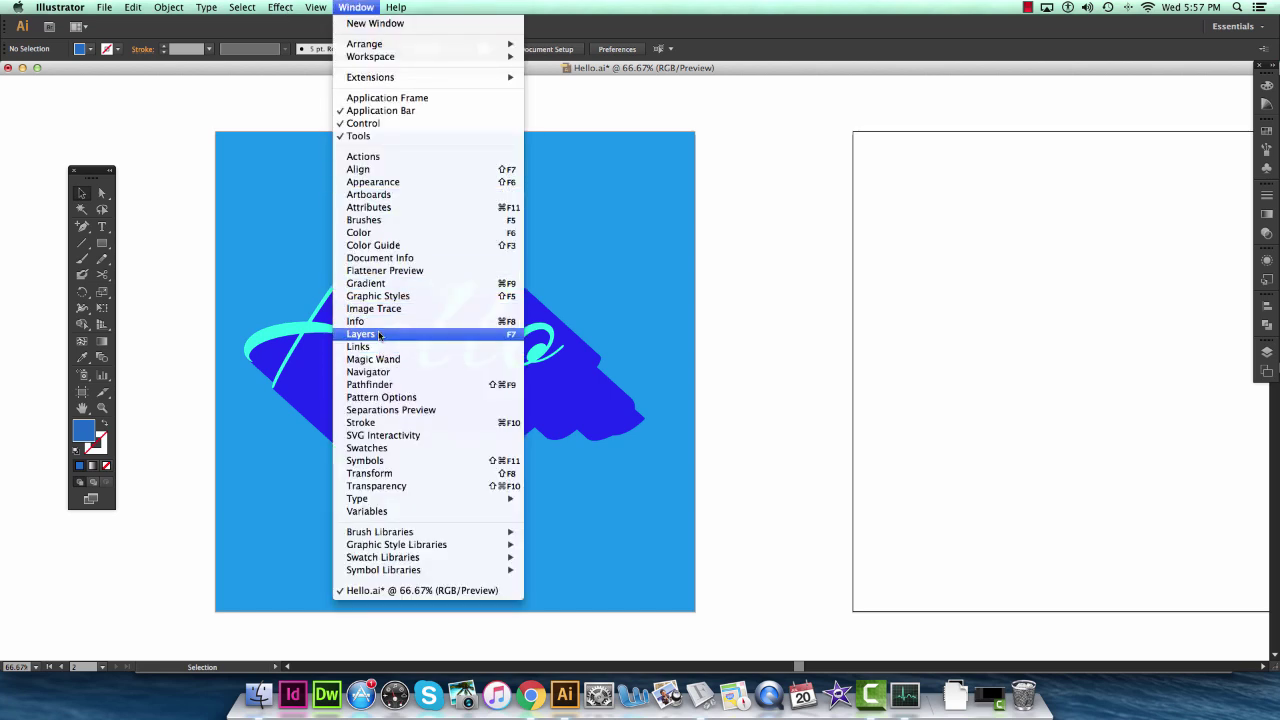
click(379, 335)
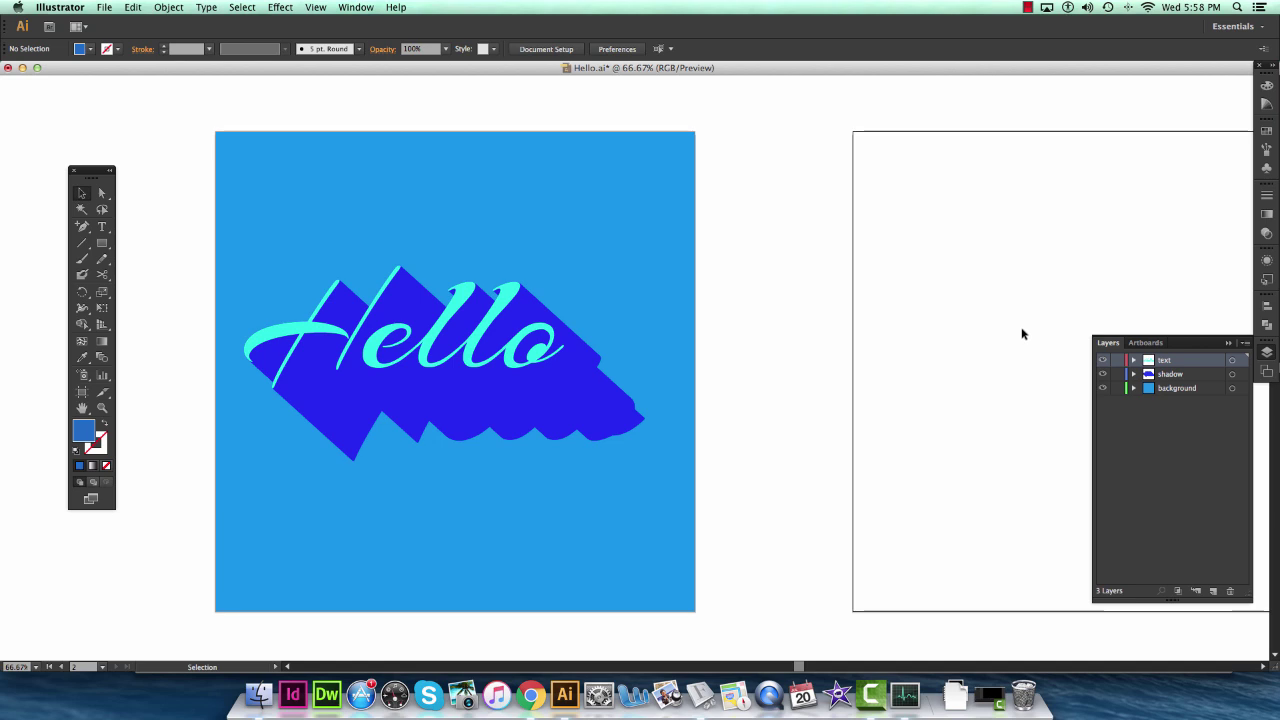
scroll(1021, 333, right, 3)
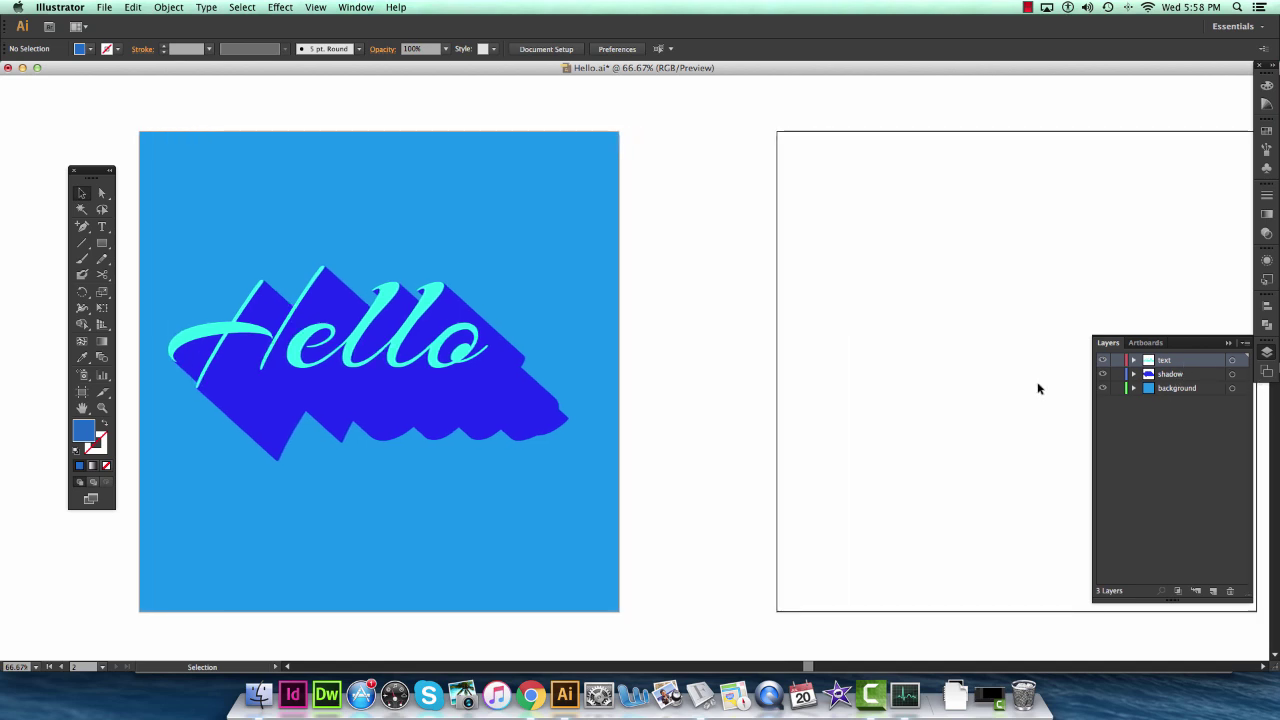
click(1181, 375)
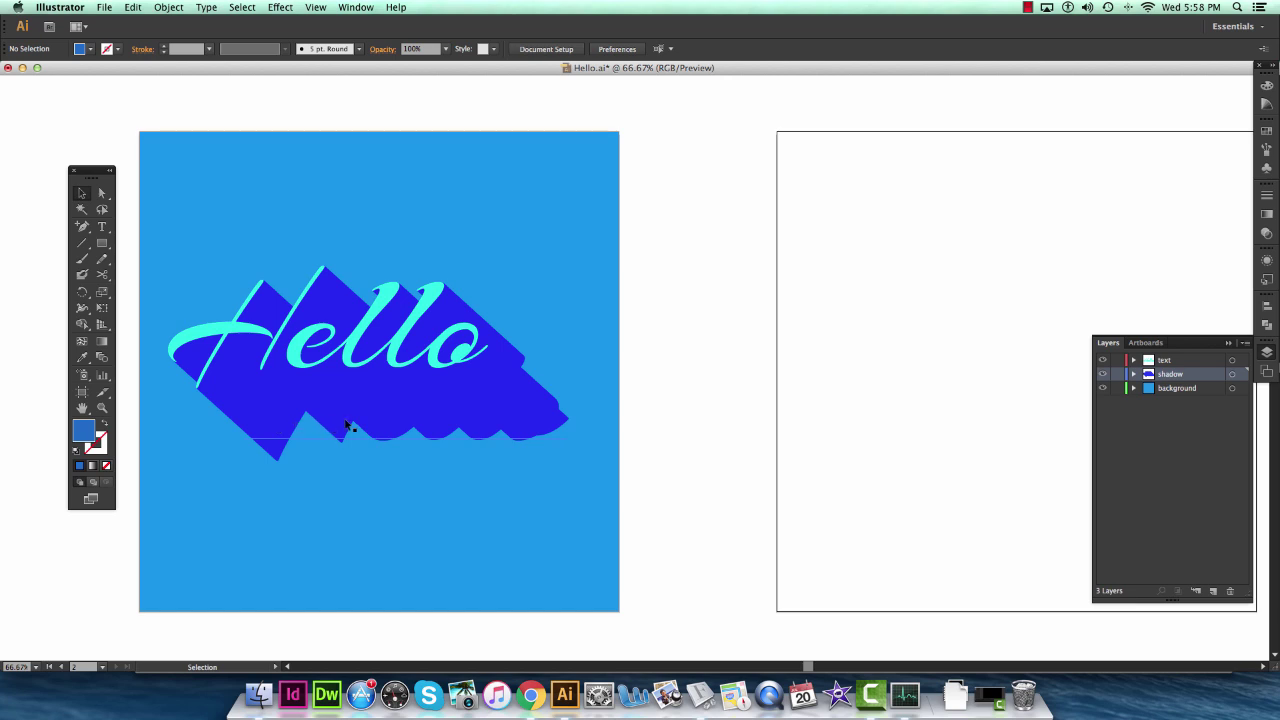
click(1172, 388)
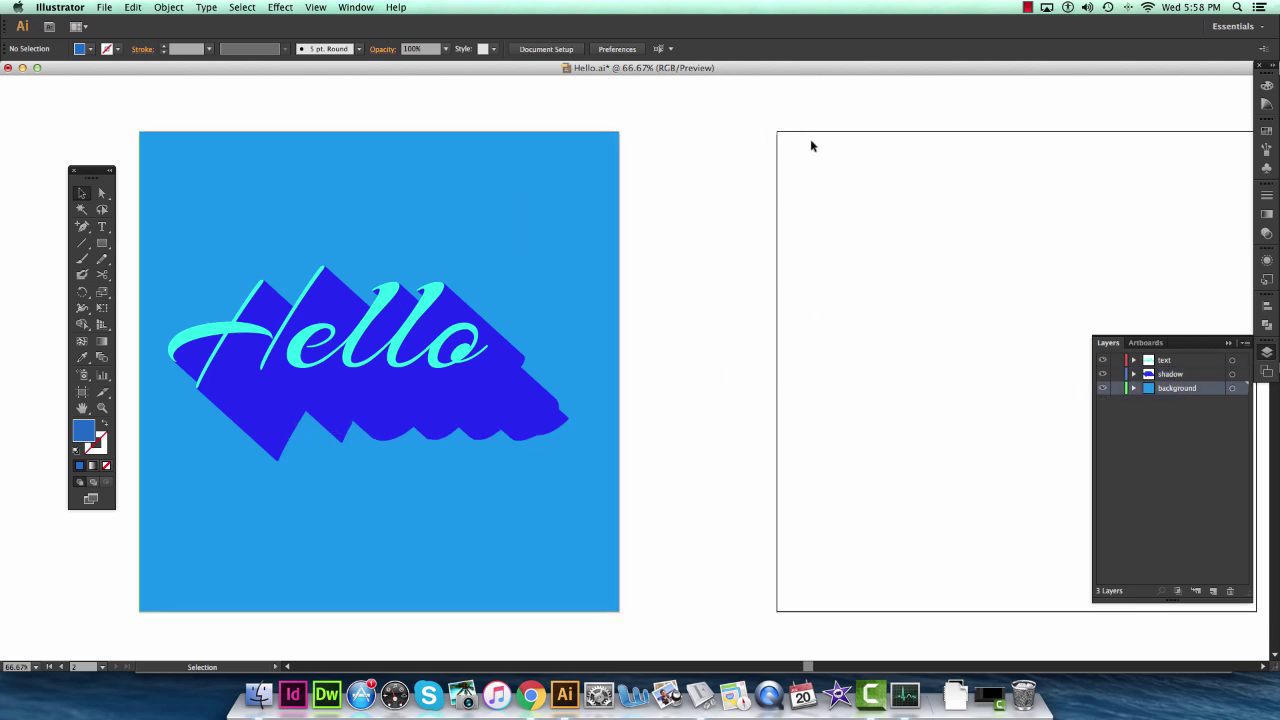
Step: Start a text line on the white artboard and set its font to Arizonia
scroll(876, 187, right, 5)
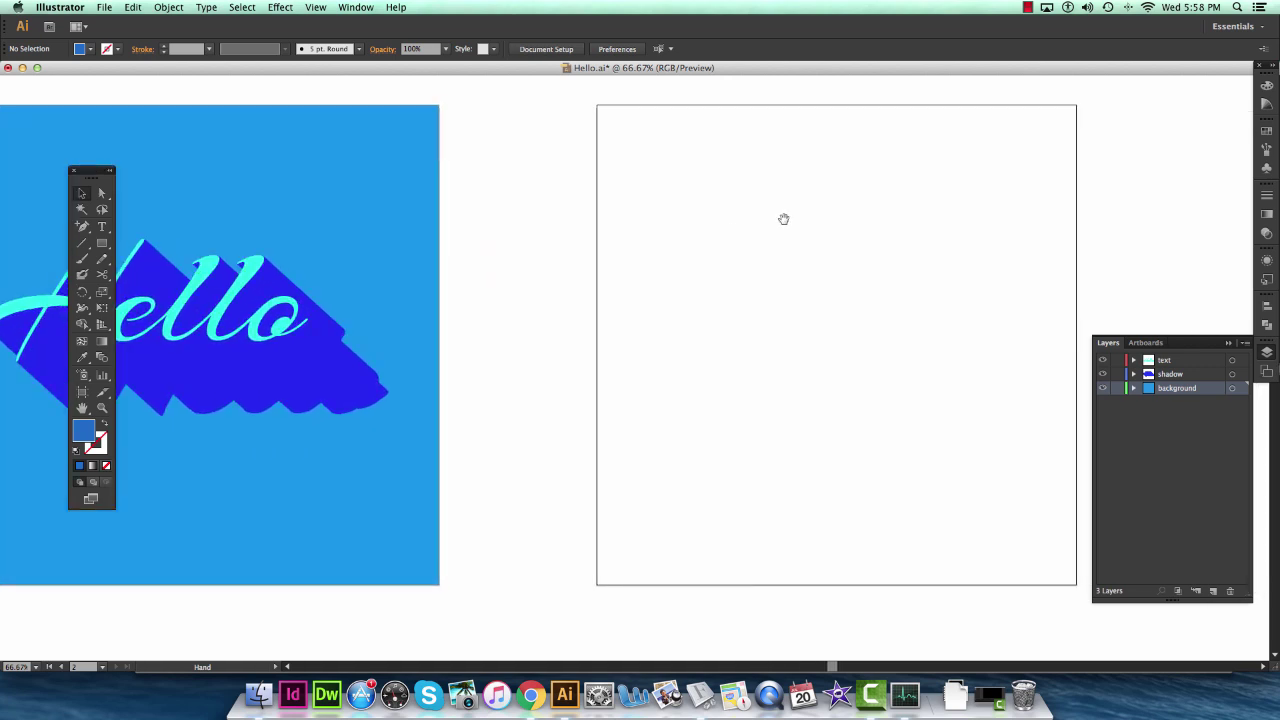
key(t)
click(628, 313)
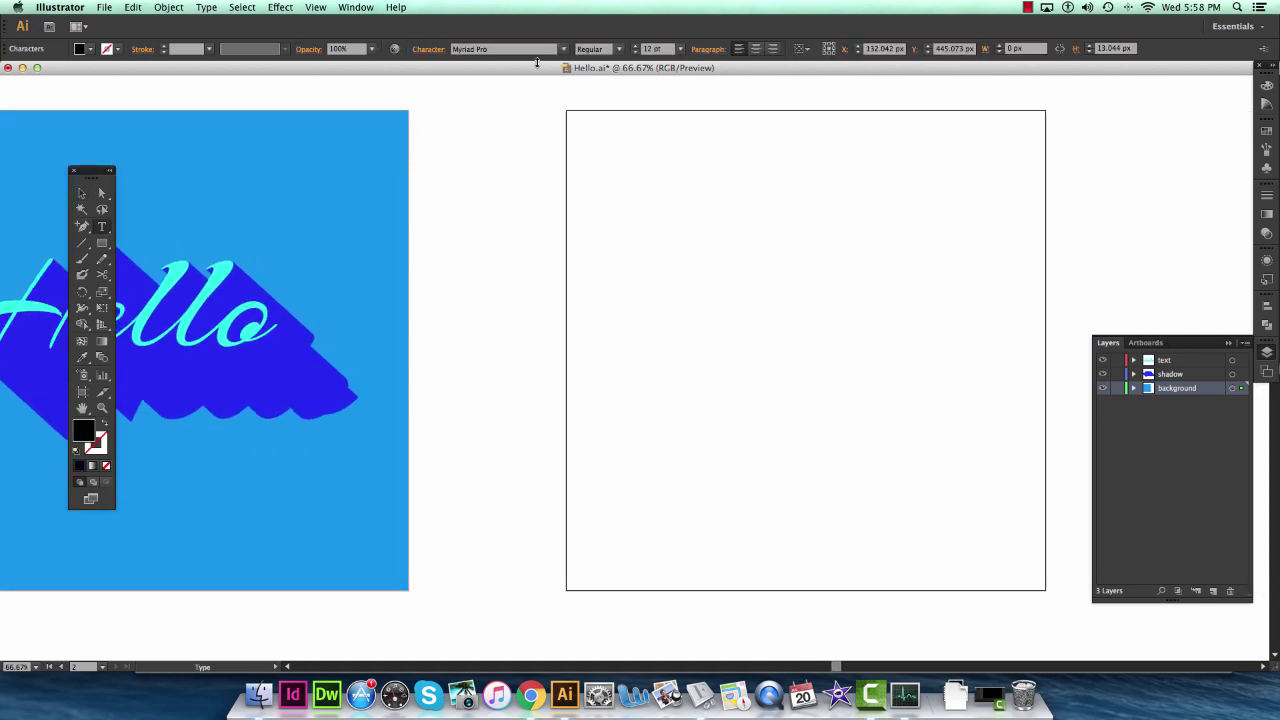
click(487, 50)
text(Arizonia)
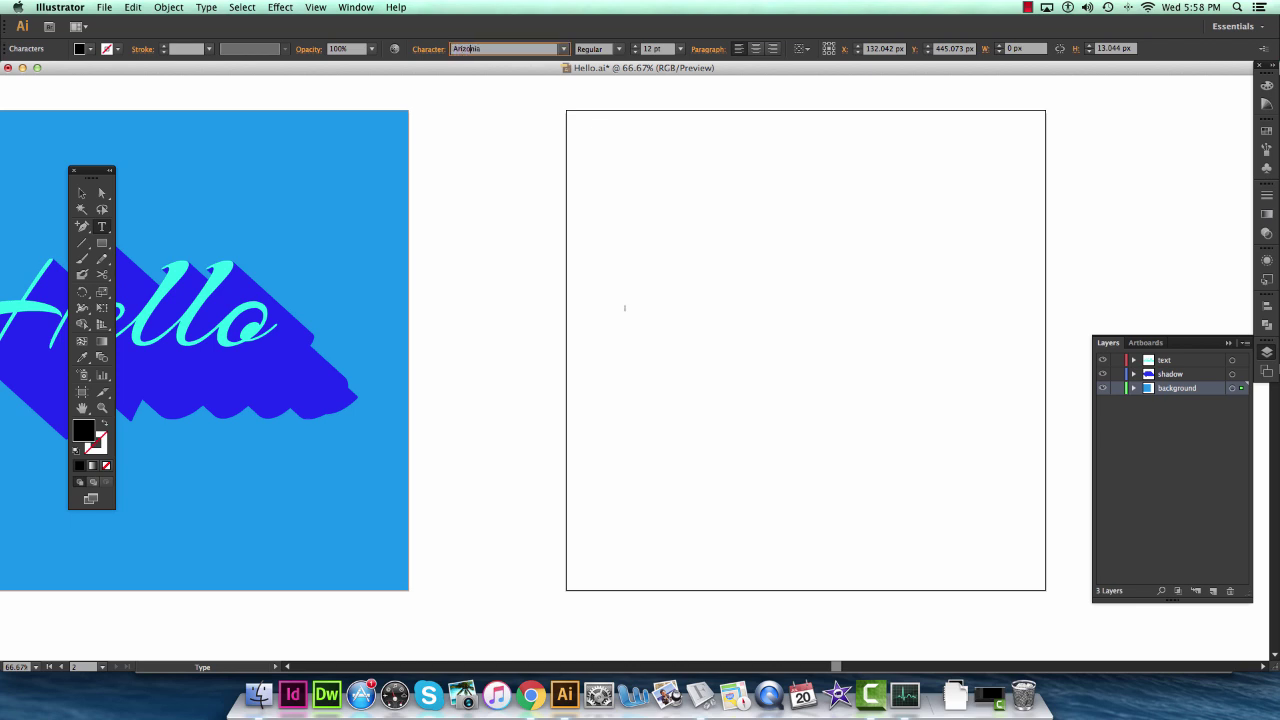
key(Return)
Step: Type Nicholas, scale it up to 216 pt, cut it, and target the text layer
text(He)
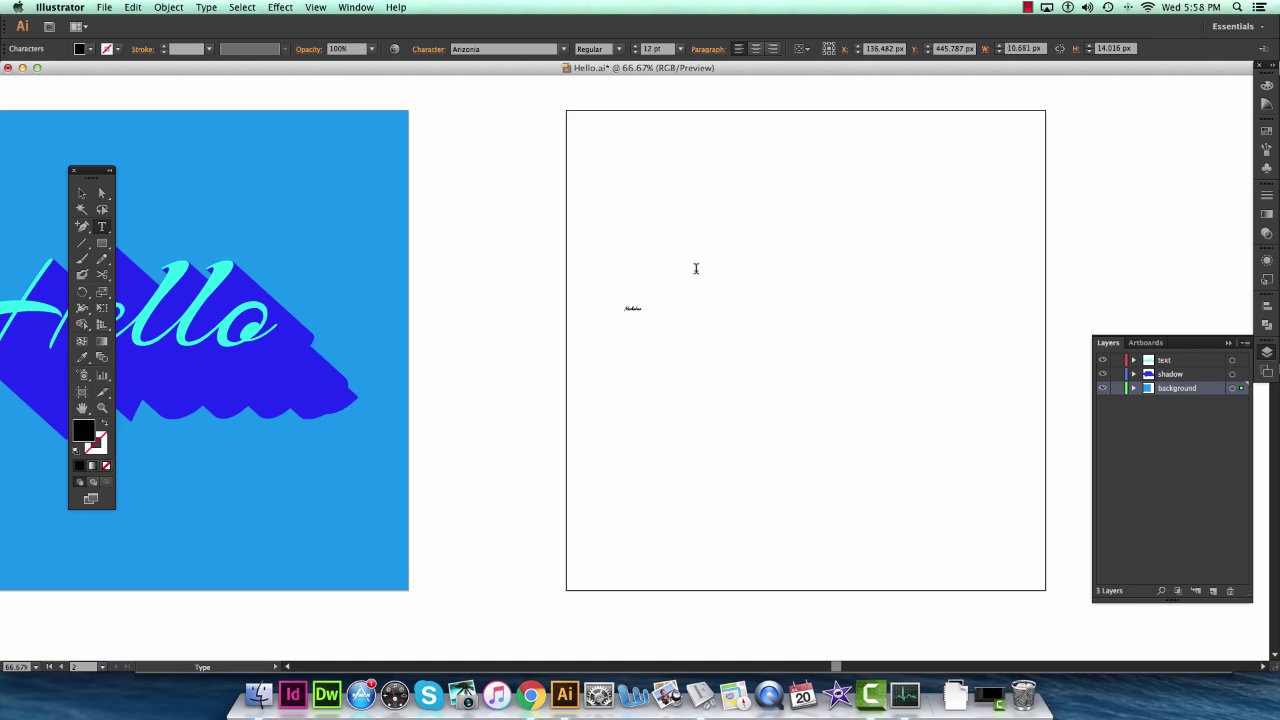
key(Escape)
drag(641, 308, 879, 311)
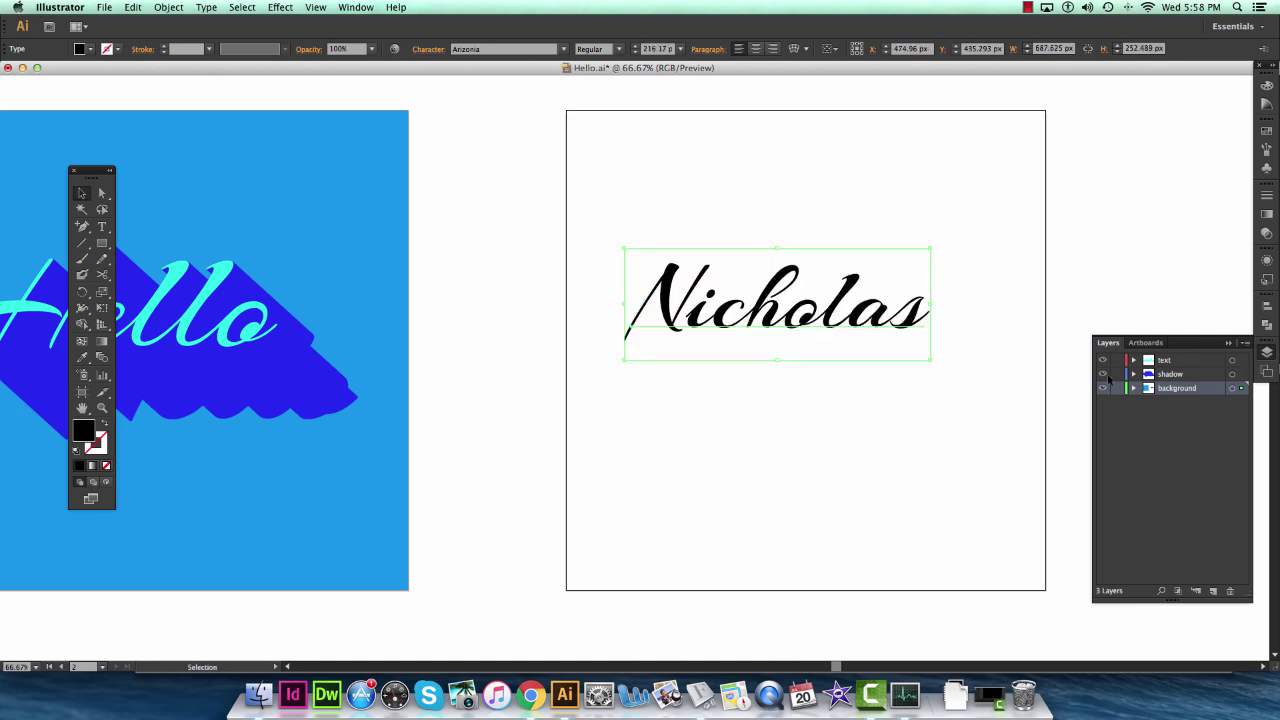
click(835, 327)
key(ctrl+x)
click(1163, 360)
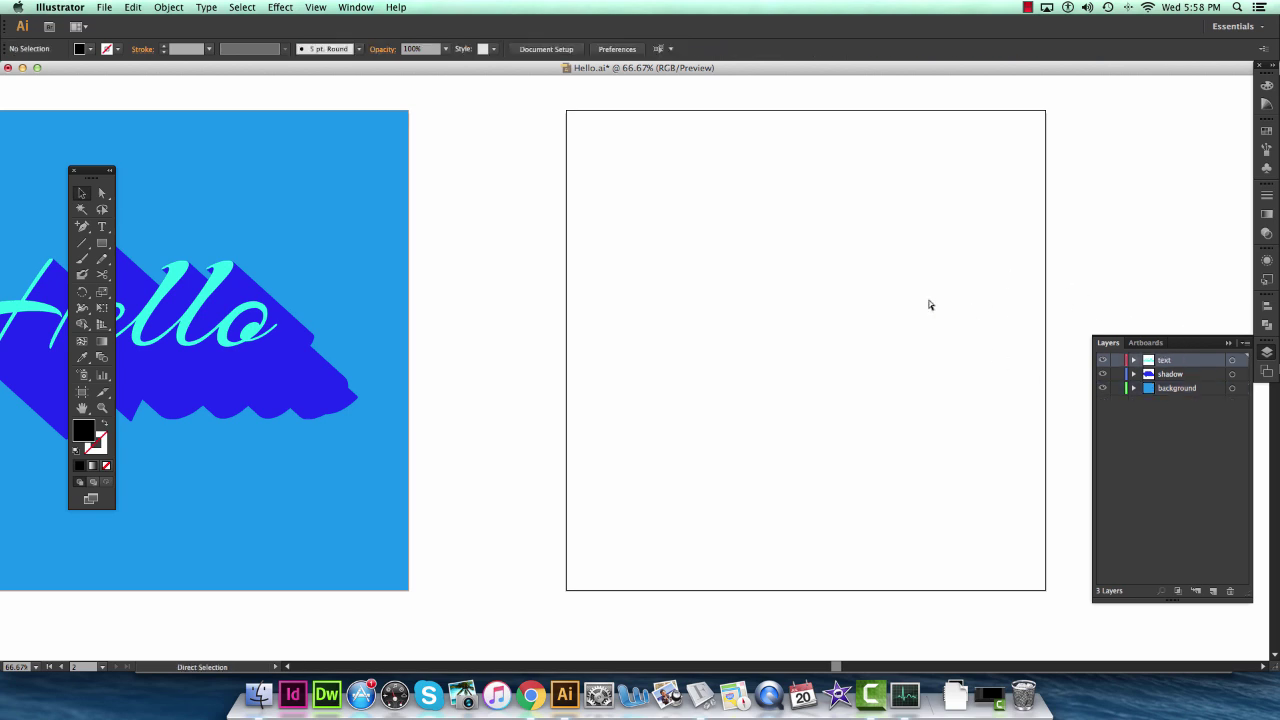
Step: Paste Nicholas onto the text layer and move it near the top of the artboard
key(ctrl+v)
drag(567, 358, 723, 255)
drag(1008, 169, 904, 190)
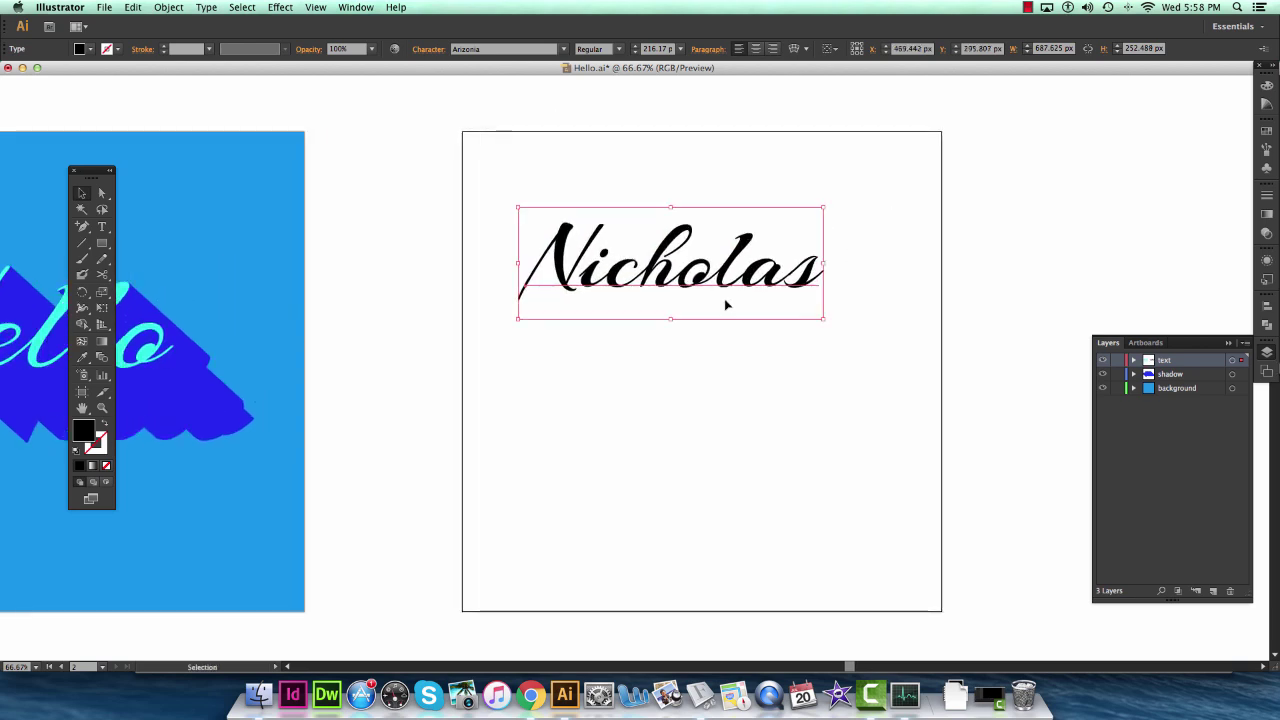
drag(723, 300, 750, 320)
drag(933, 231, 897, 231)
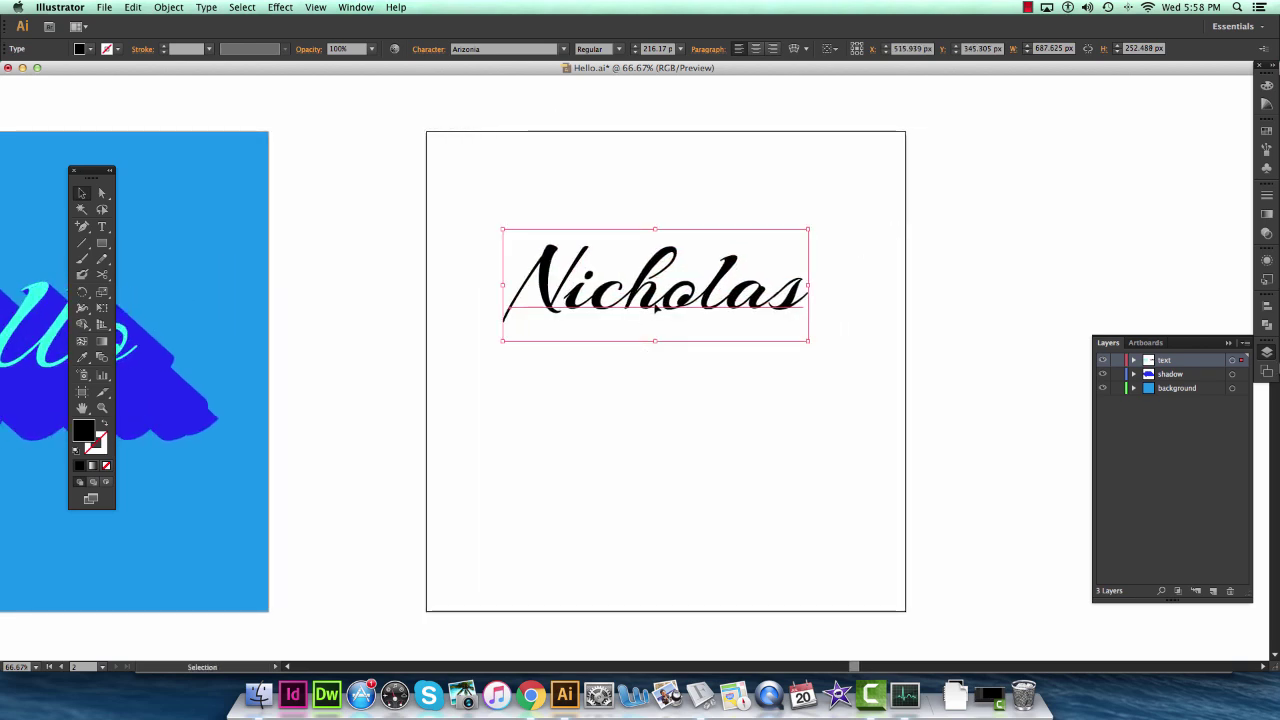
drag(656, 308, 612, 262)
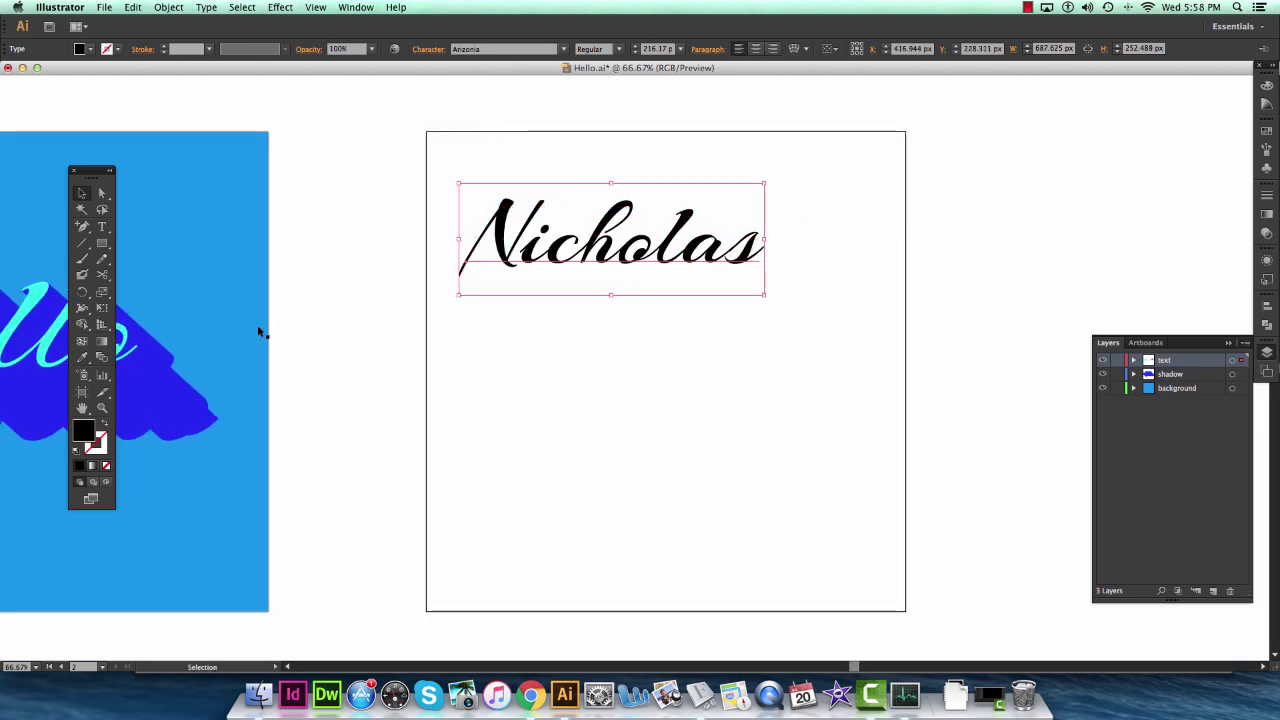
Step: Fill the Nicholas text with a bright mint green and deselect it to check
double_click(90, 432)
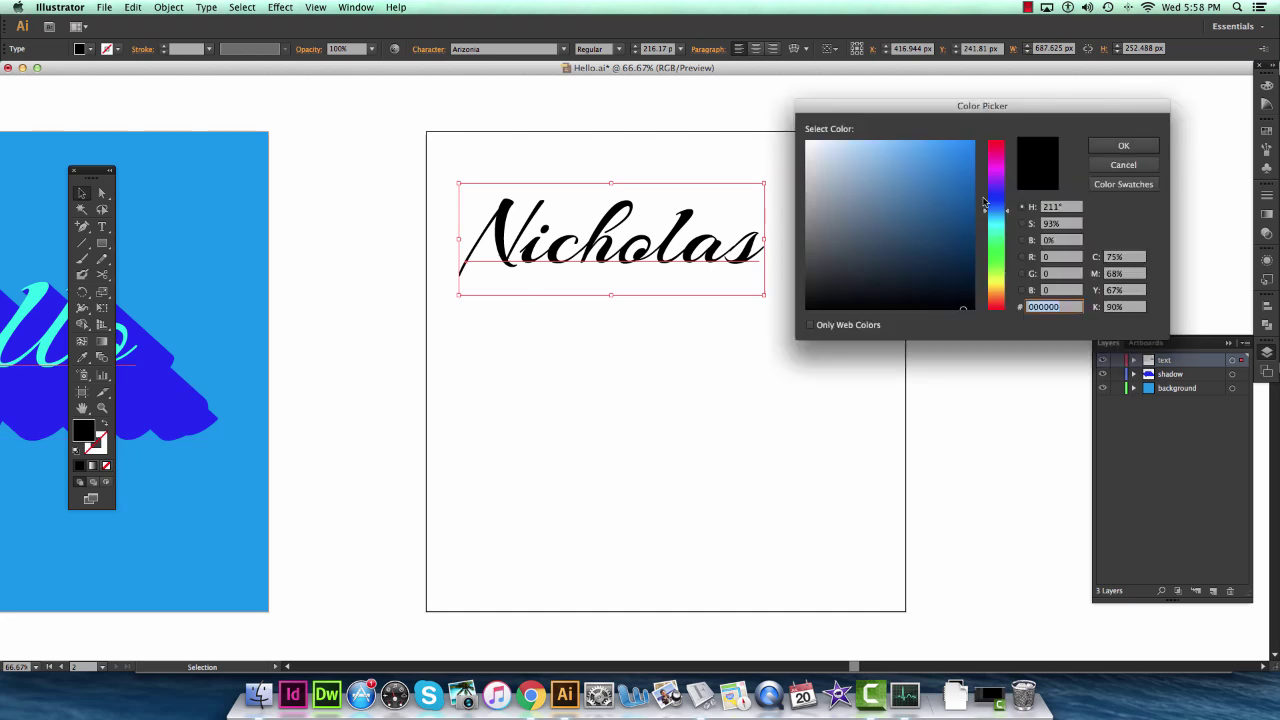
click(995, 240)
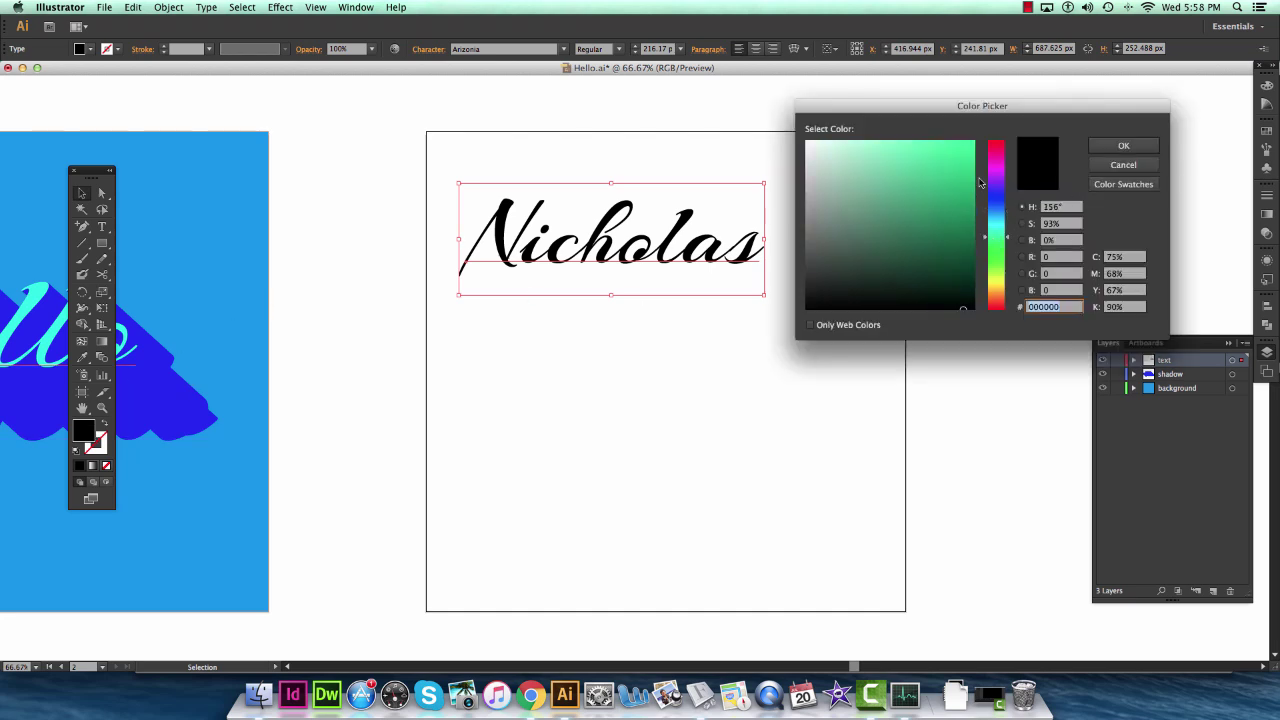
click(966, 146)
click(1123, 145)
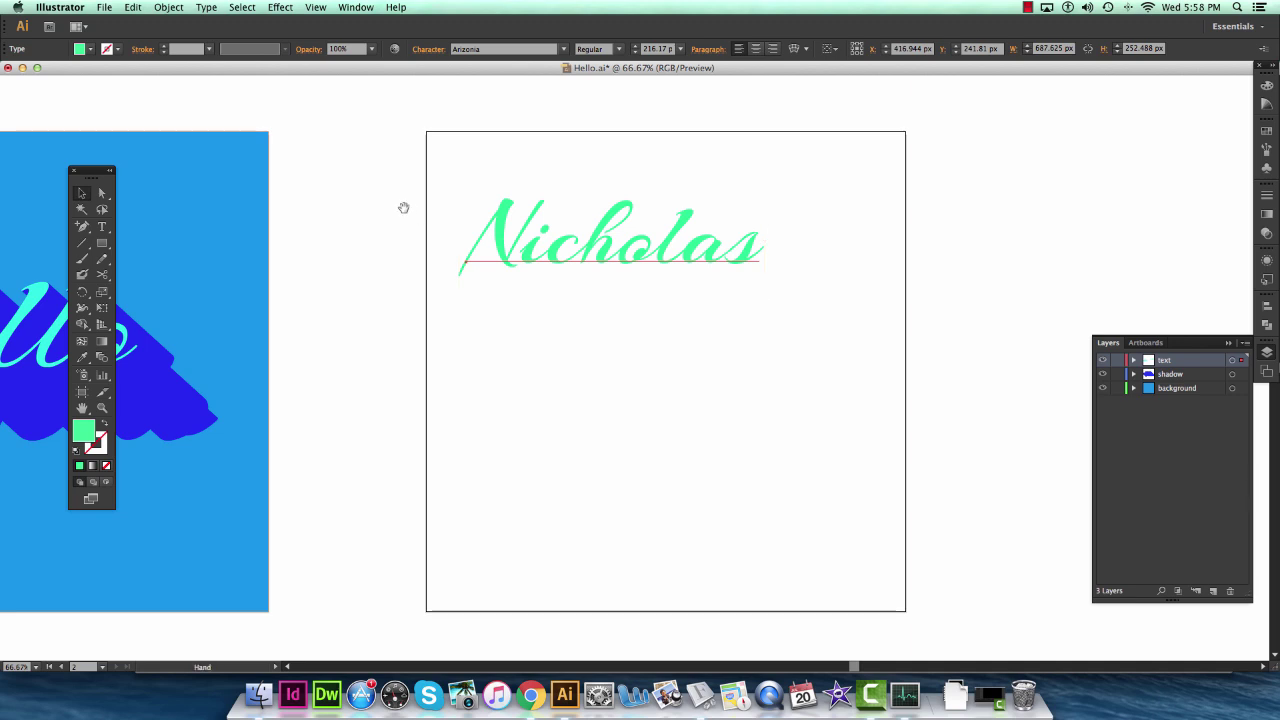
scroll(403, 209, left, 5)
click(428, 240)
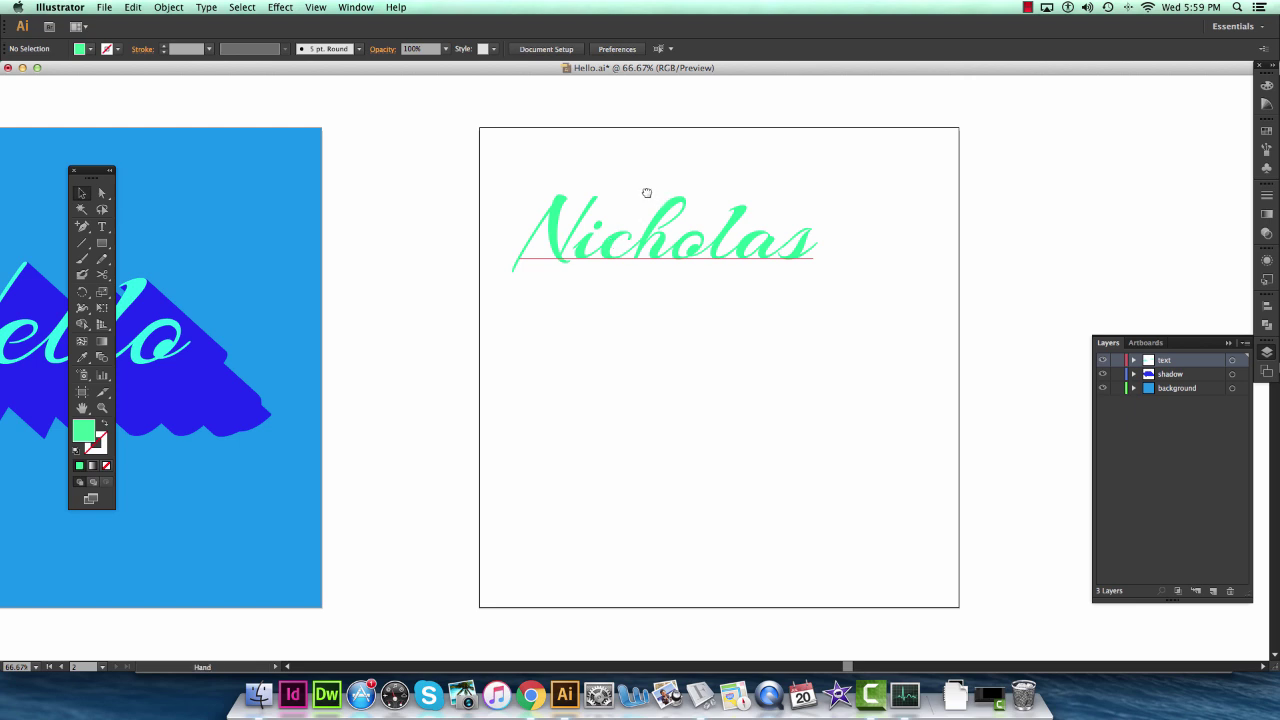
scroll(646, 197, up, 1)
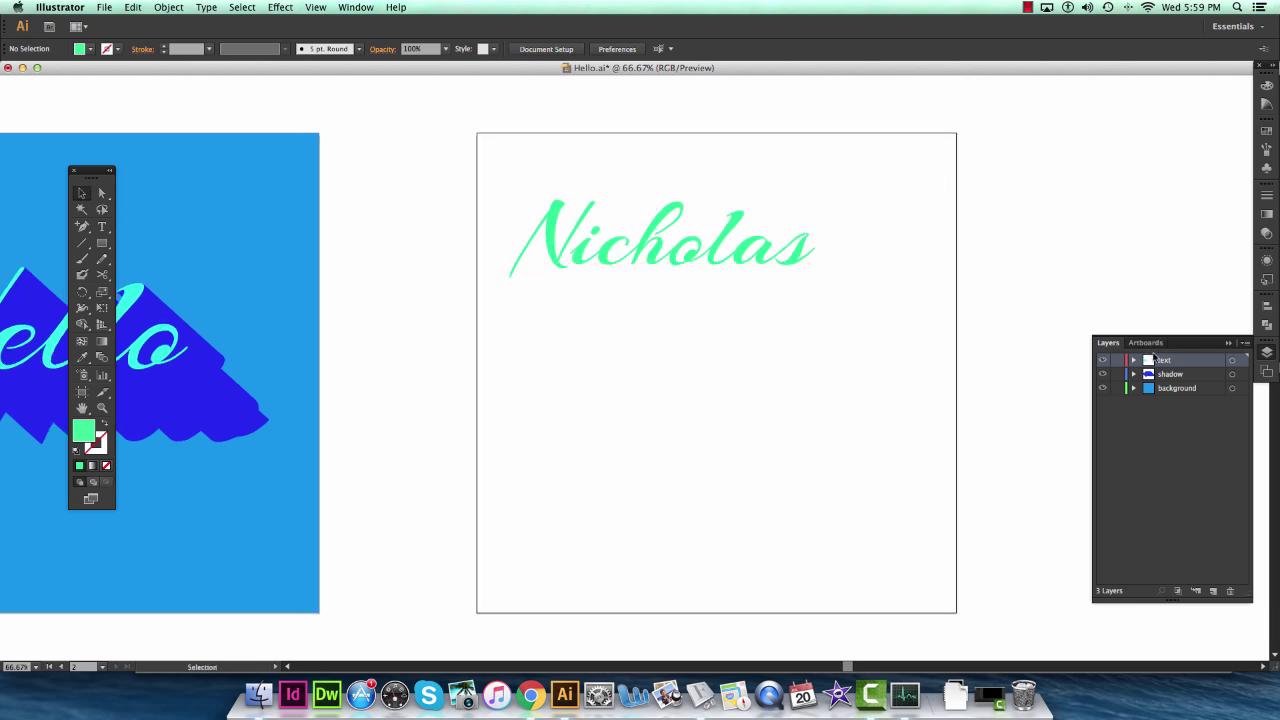
Step: Copy Nicholas, lock the text layer, and Paste in Place onto the shadow layer
click(648, 247)
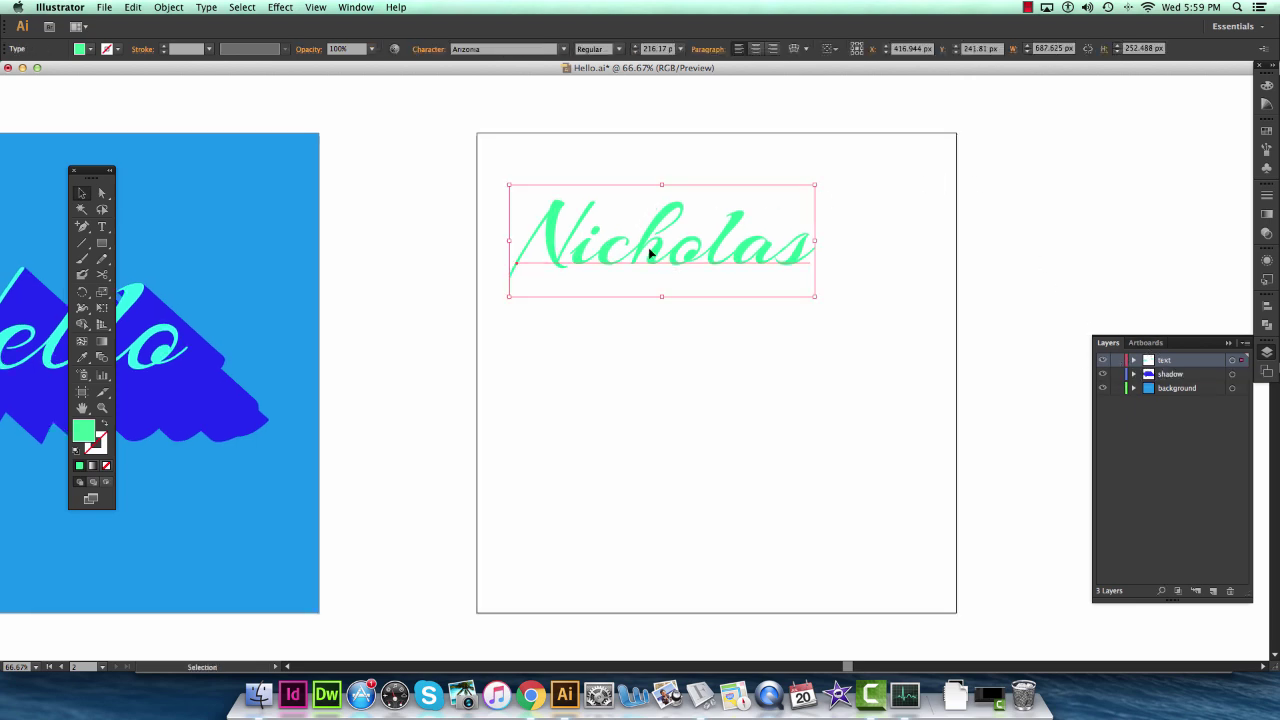
click(133, 7)
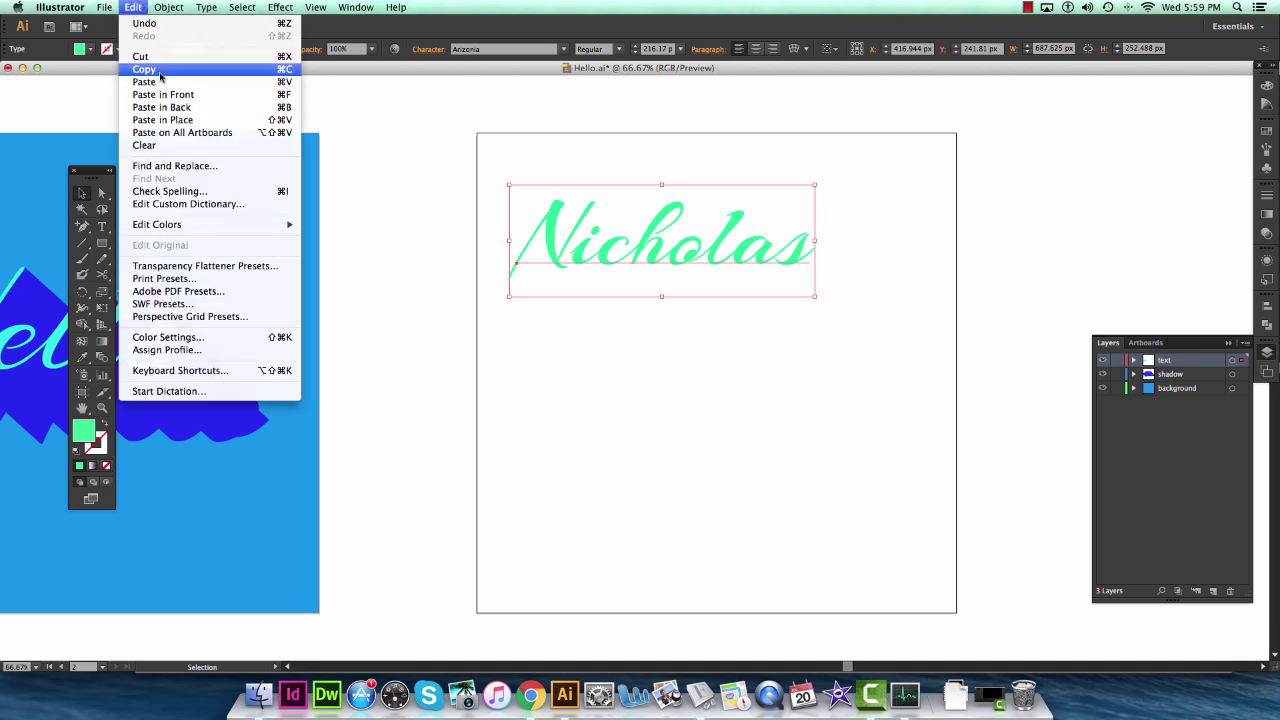
click(160, 71)
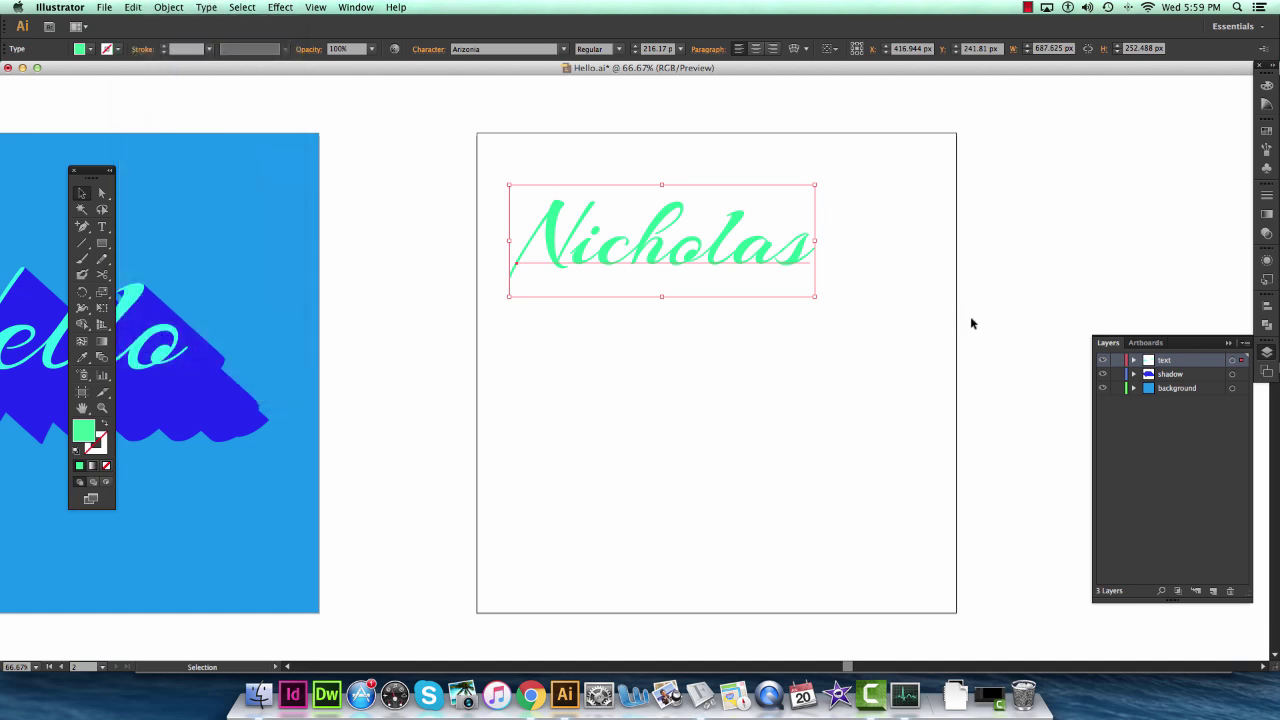
click(1117, 360)
click(1163, 375)
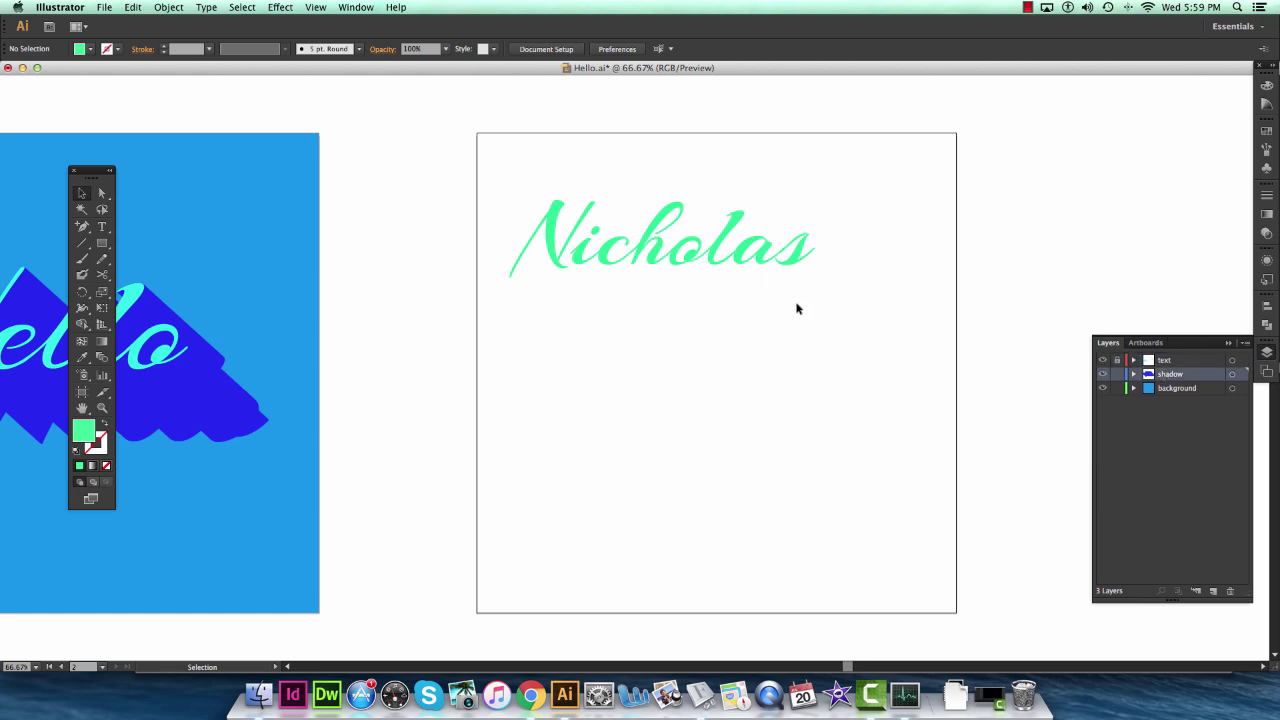
click(136, 5)
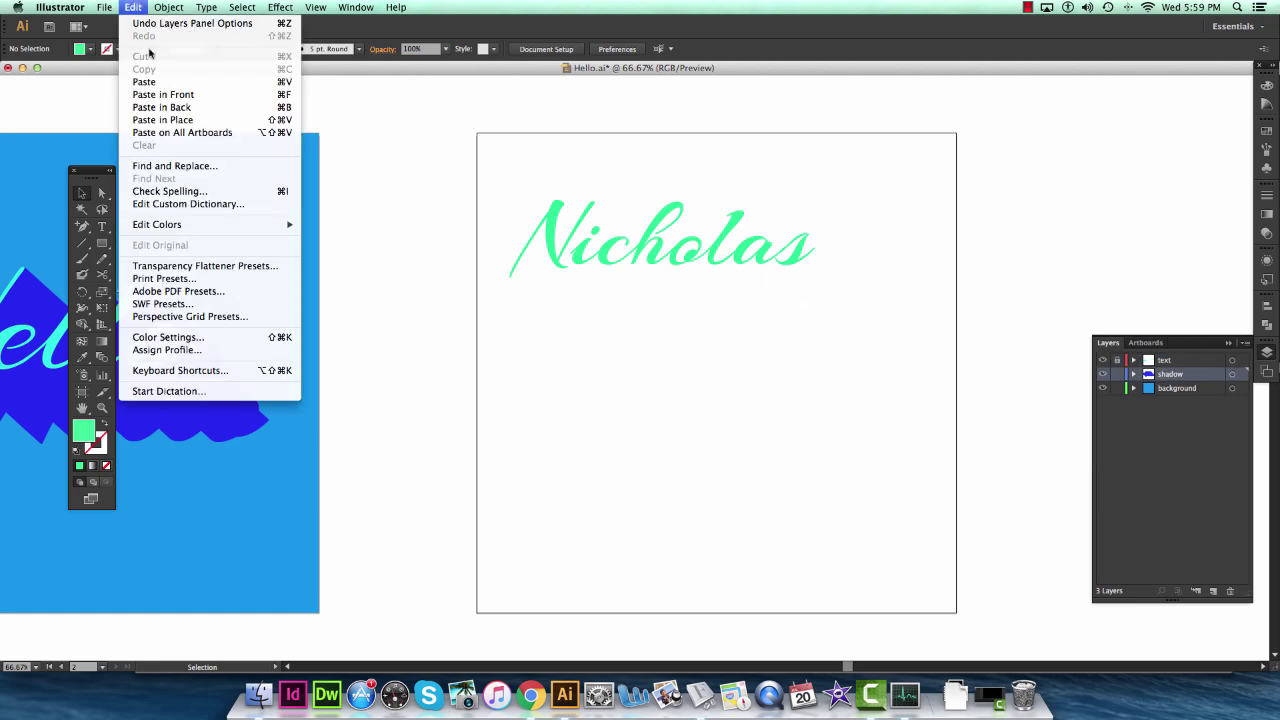
click(189, 124)
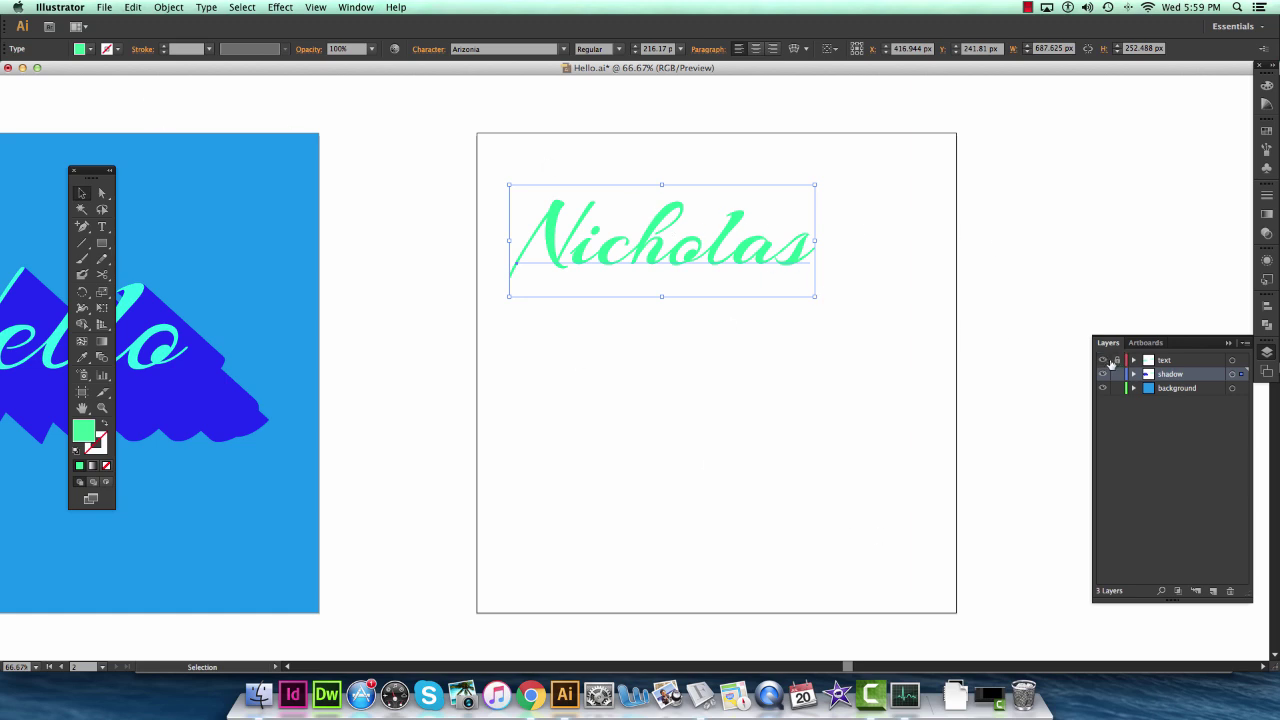
Step: Fill the shadow-layer copy of Nicholas with blue
double_click(85, 430)
click(1001, 191)
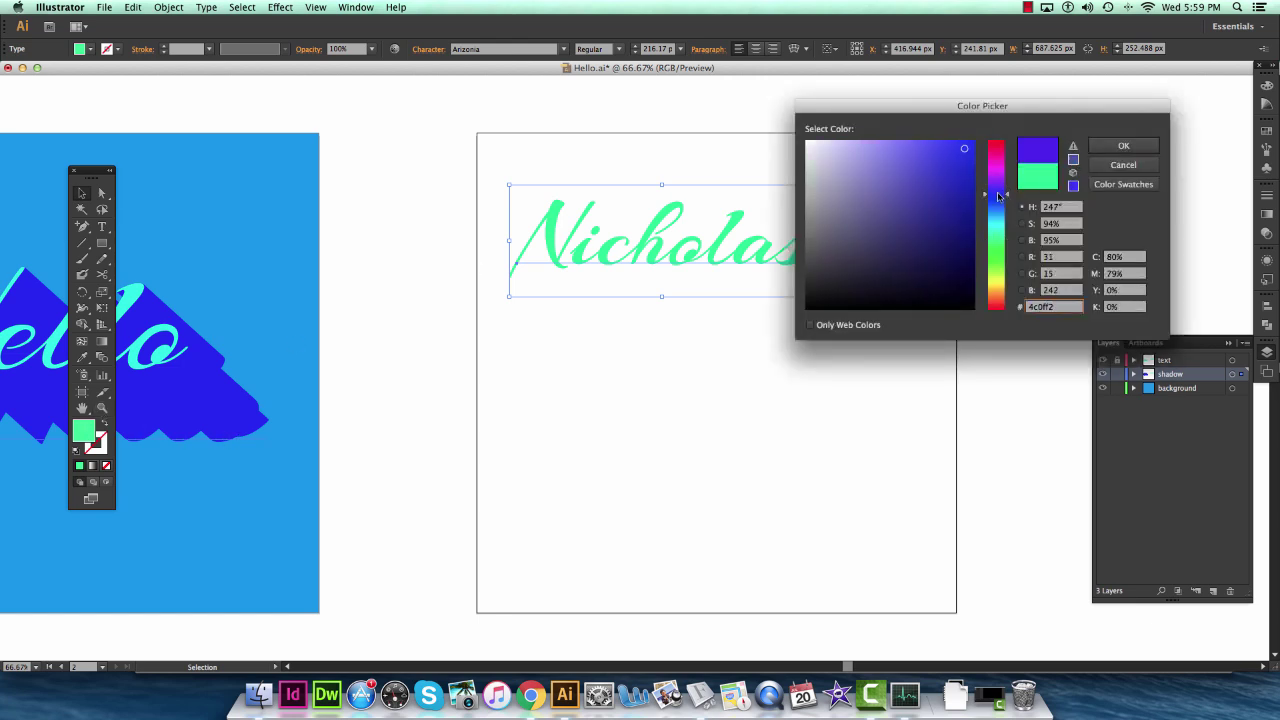
click(1123, 145)
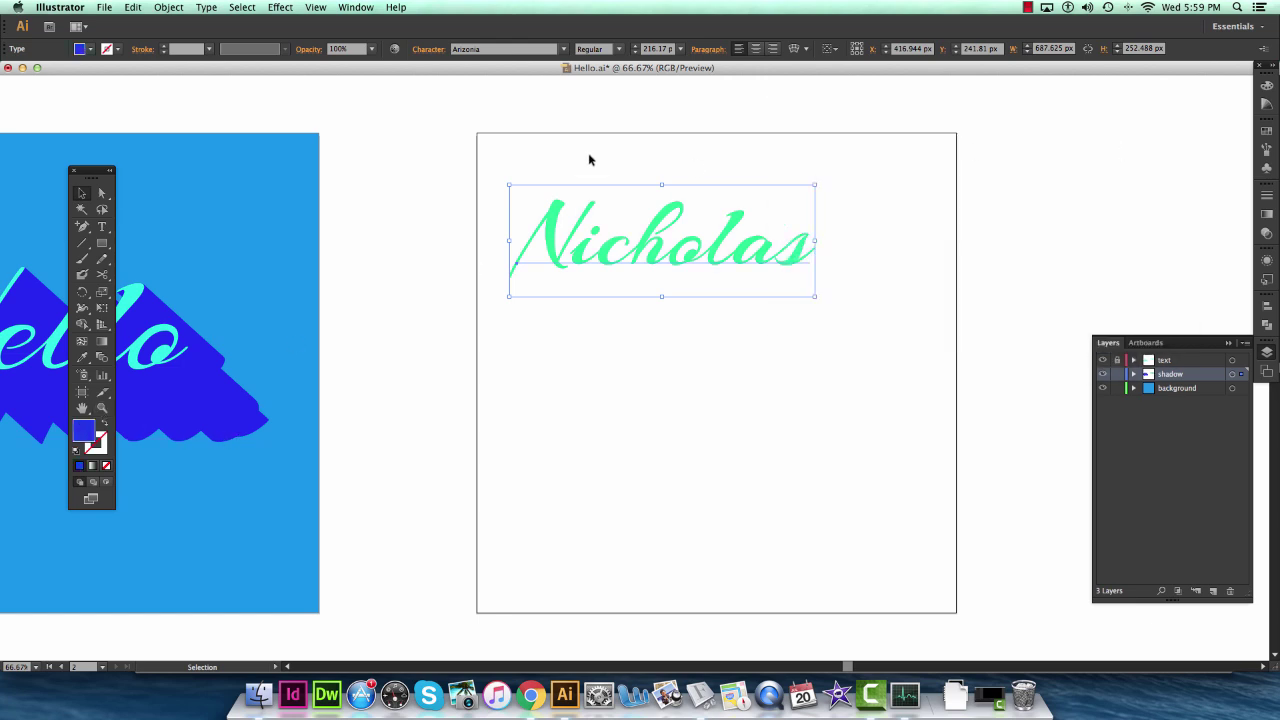
click(1103, 361)
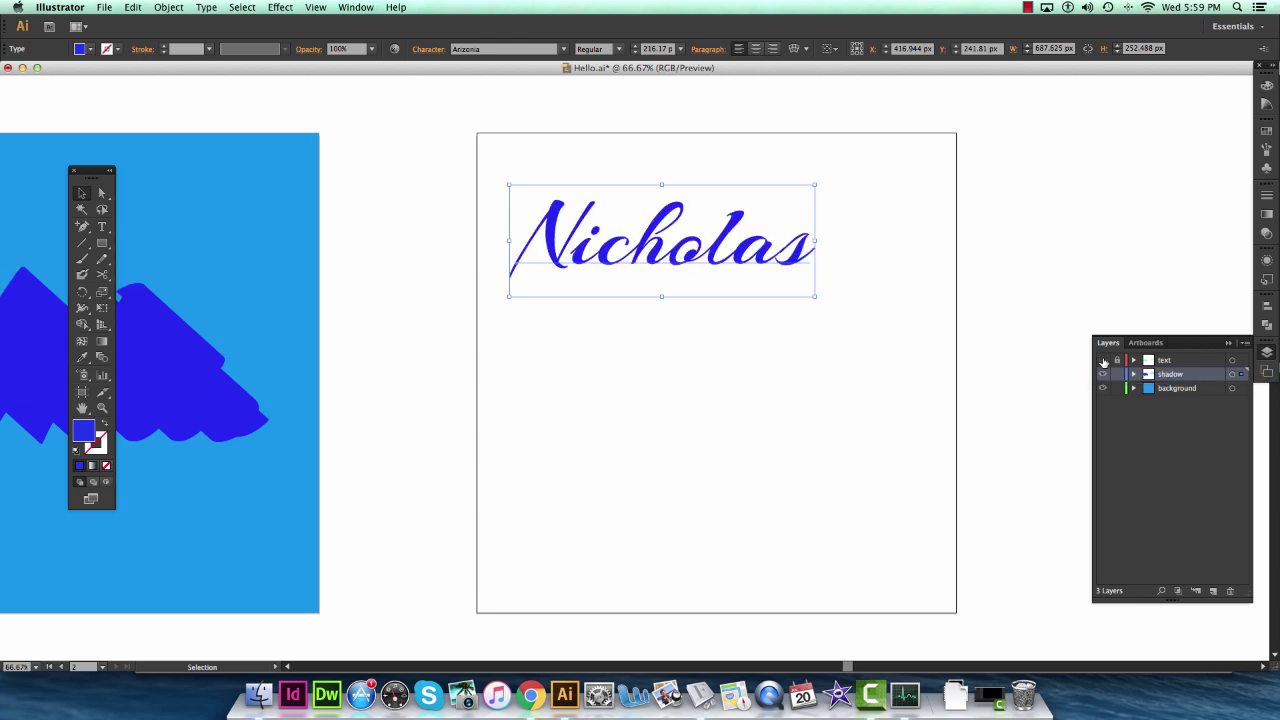
click(1103, 361)
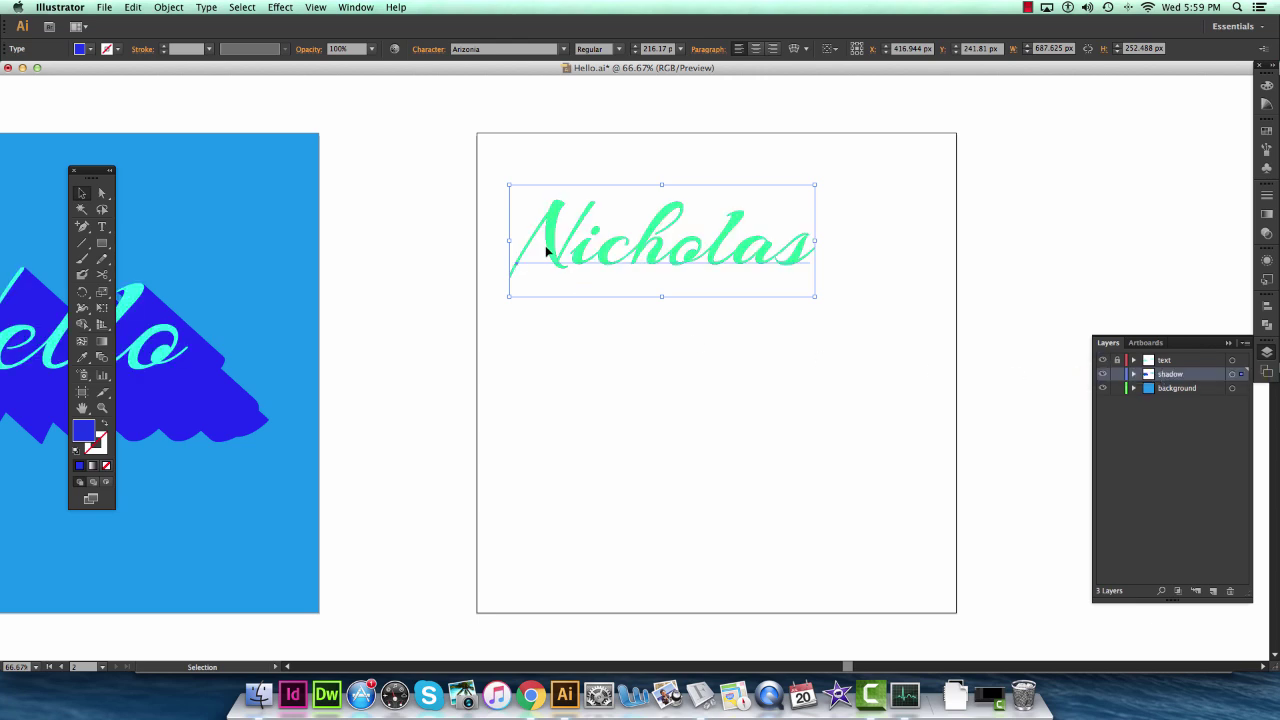
Step: Paste a second blue copy, offset it down and right, and hide the text layer
click(642, 242)
click(131, 7)
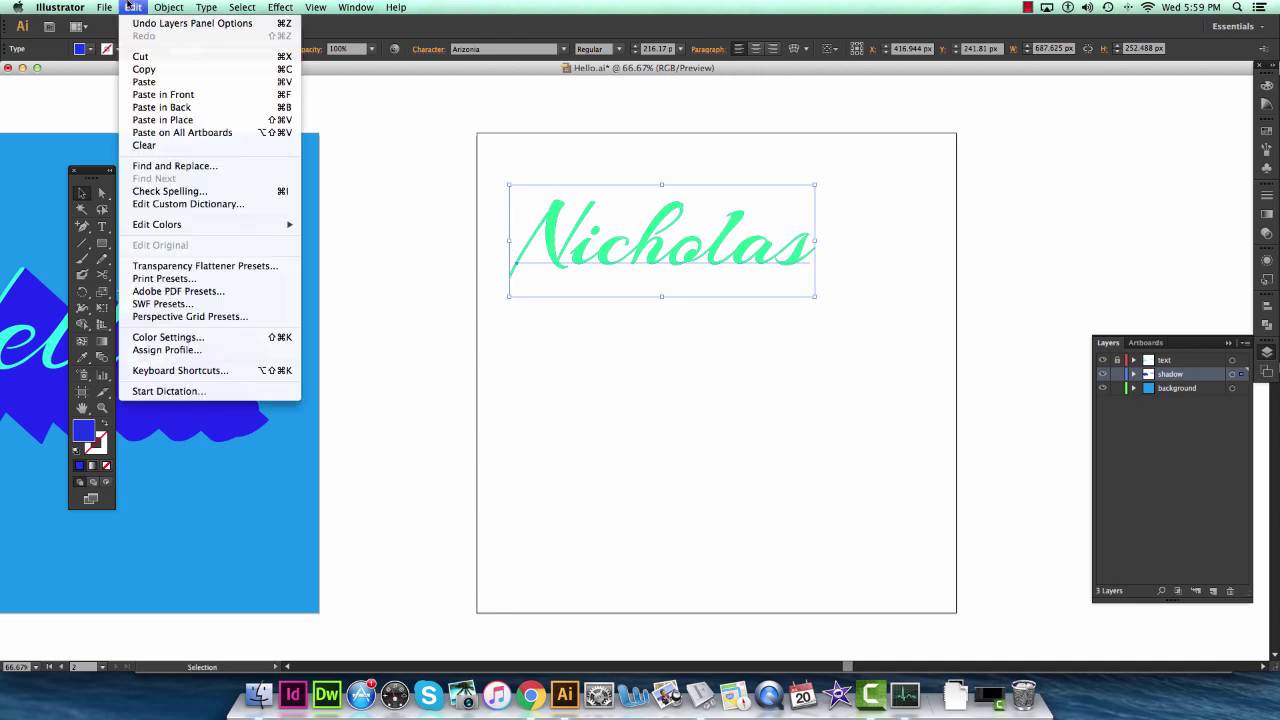
click(144, 81)
drag(576, 361, 726, 378)
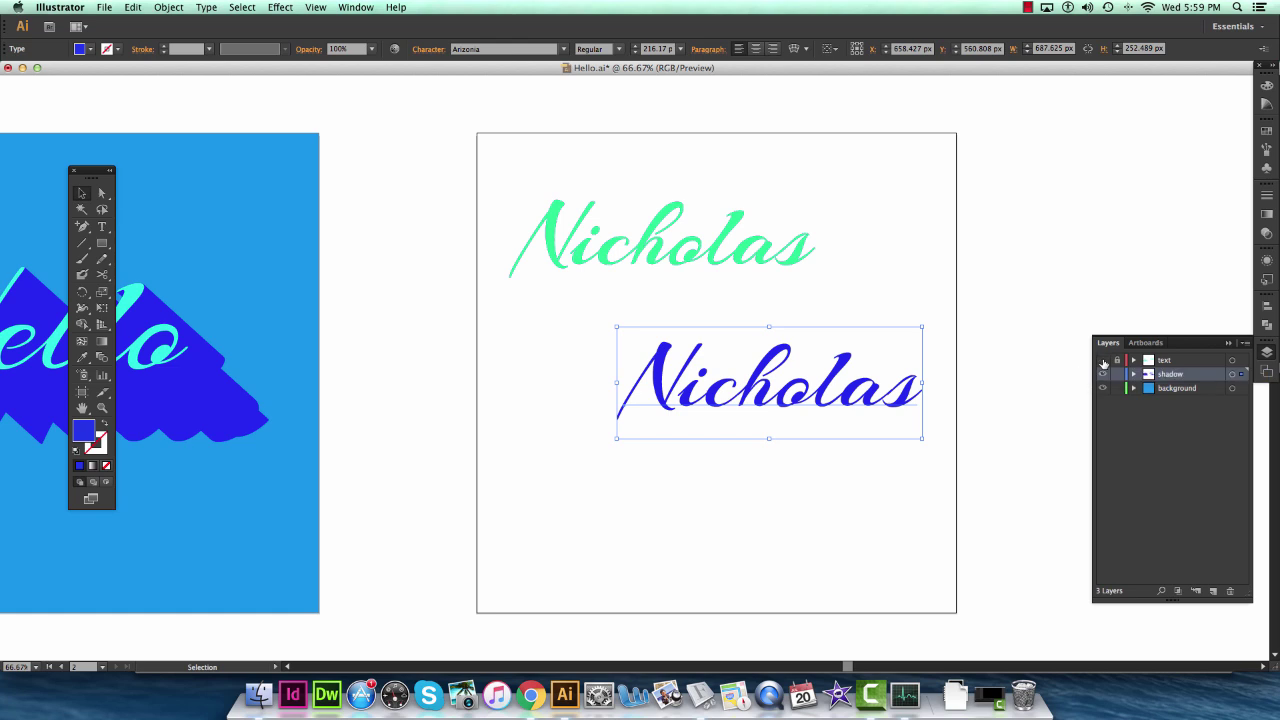
click(1103, 360)
drag(737, 362, 732, 345)
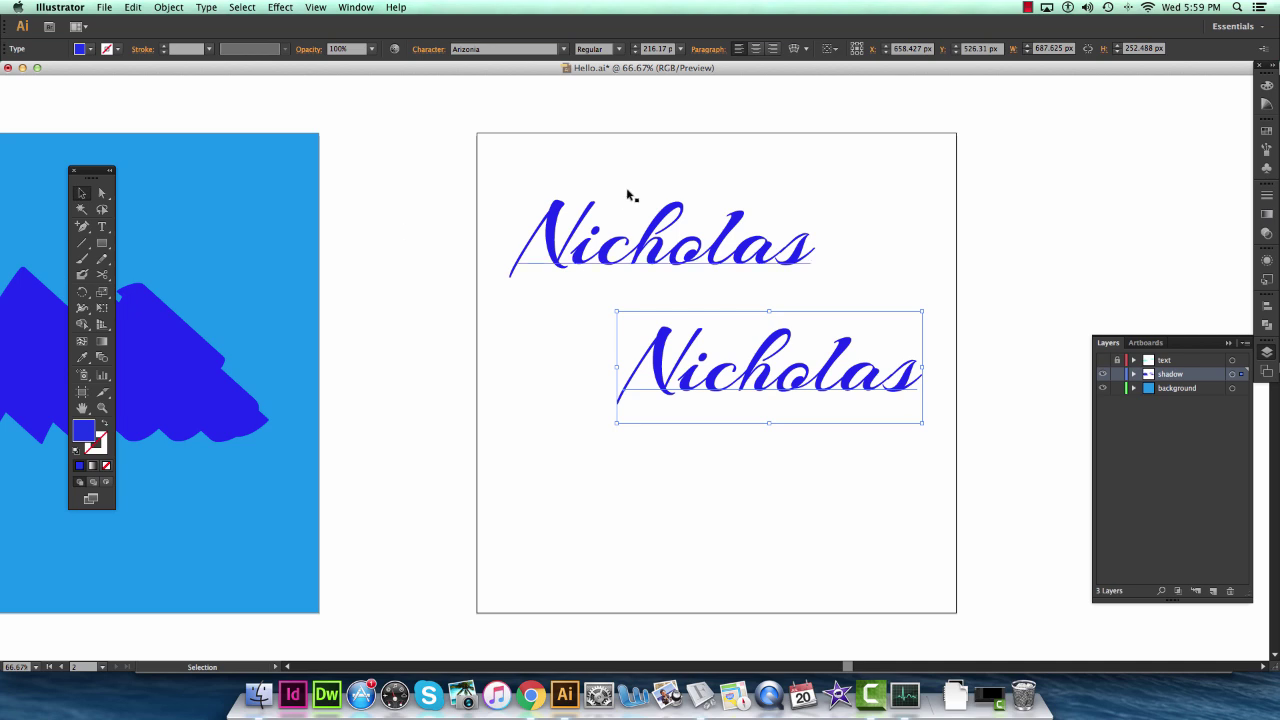
key(space)
drag(468, 388, 457, 394)
drag(425, 329, 489, 325)
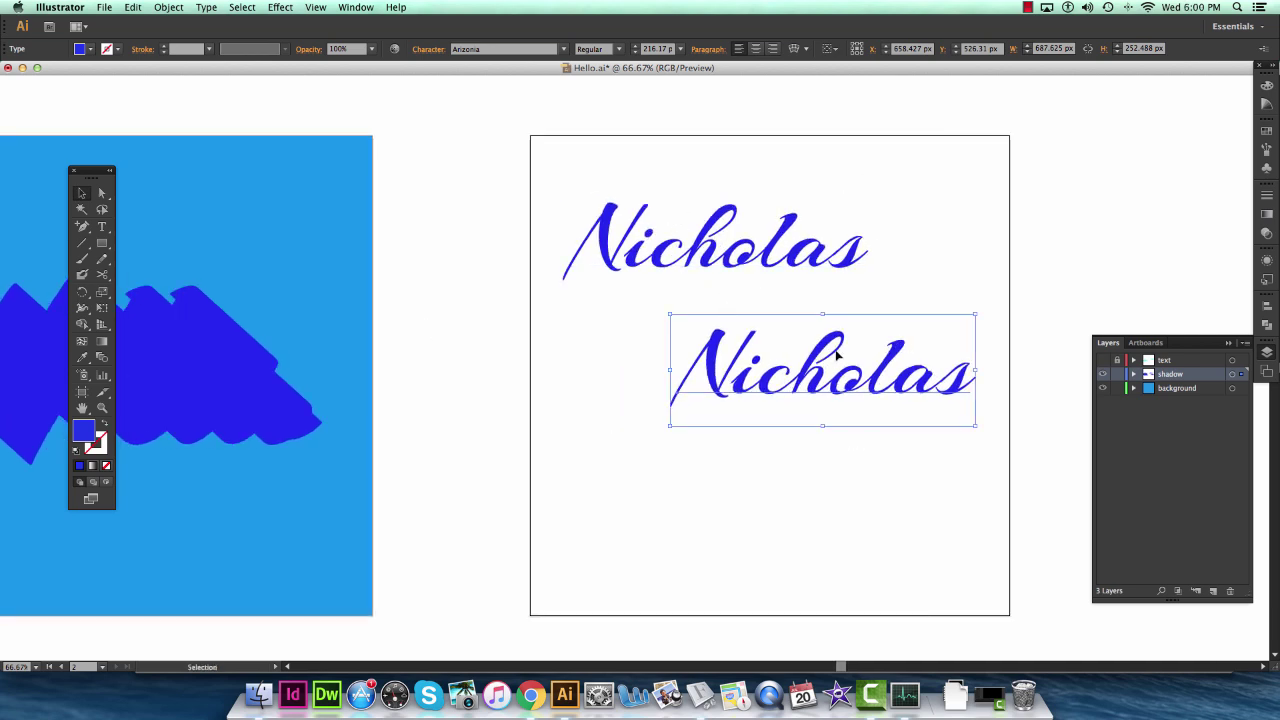
scroll(471, 143, down, 1)
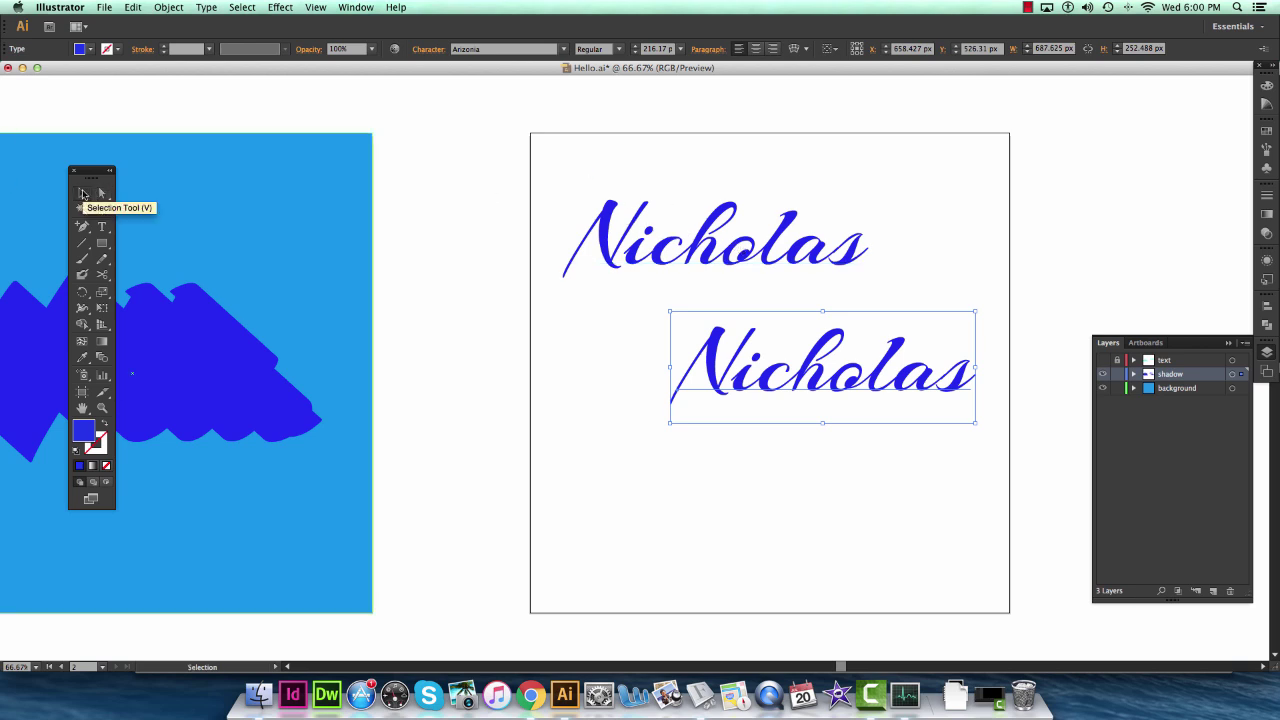
Step: Select both blue copies and set Blend Options to Specified Steps with 5 steps
click(83, 193)
drag(624, 146, 954, 433)
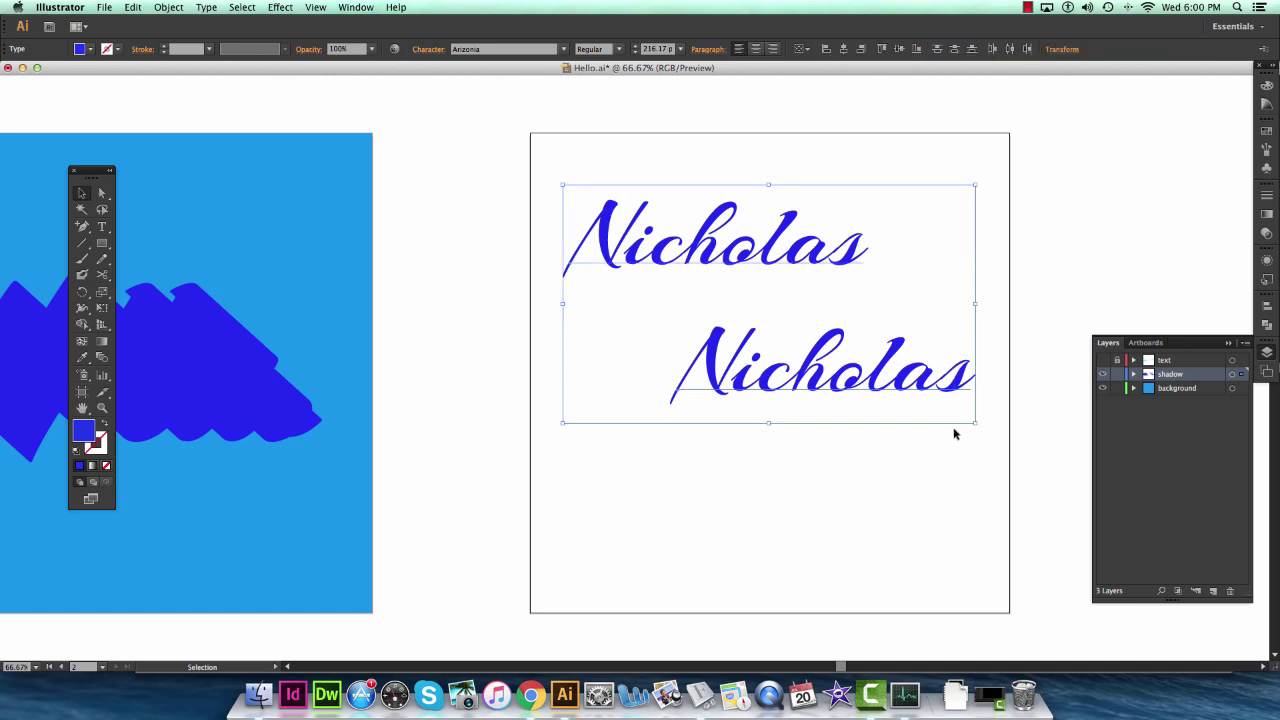
click(165, 7)
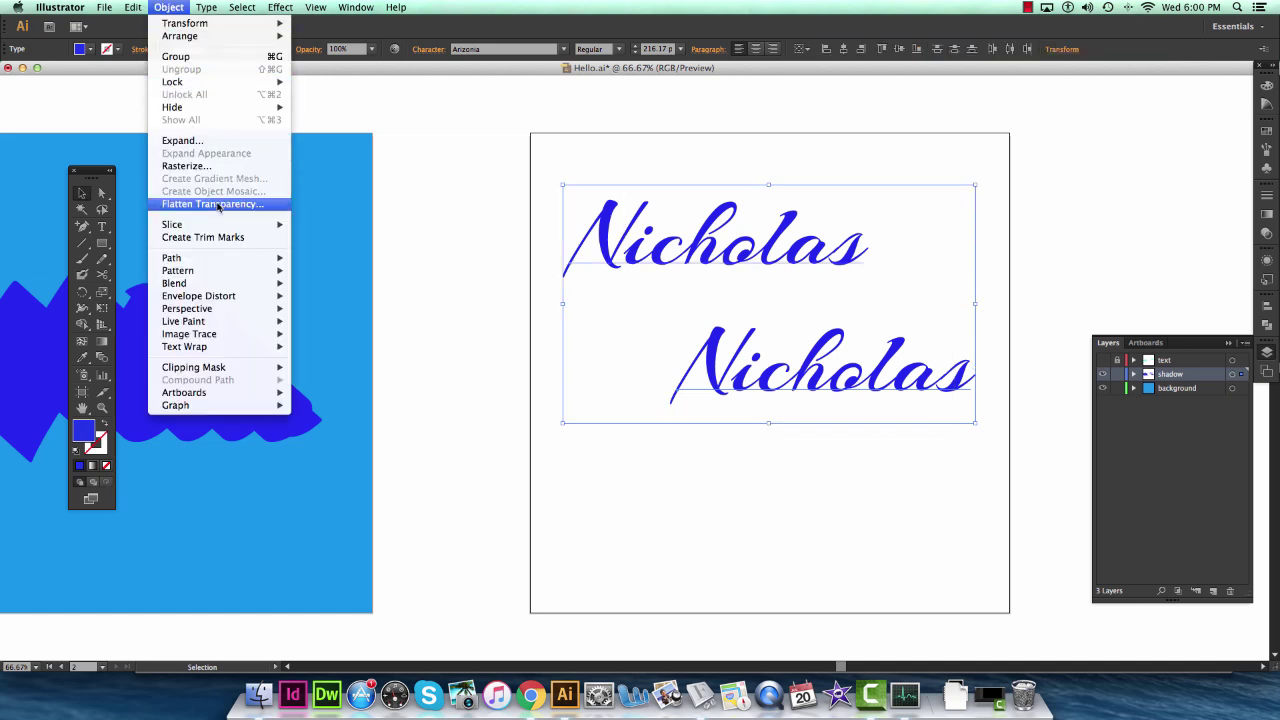
mouse_move(240, 283)
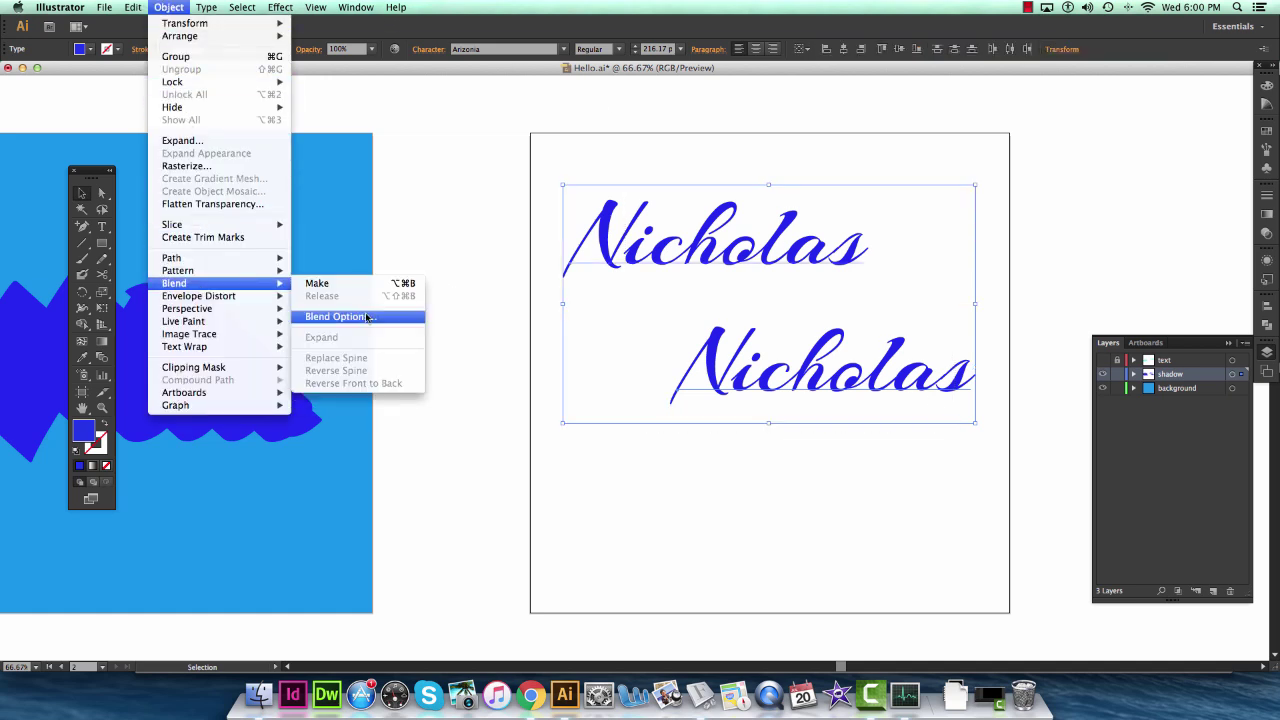
click(367, 317)
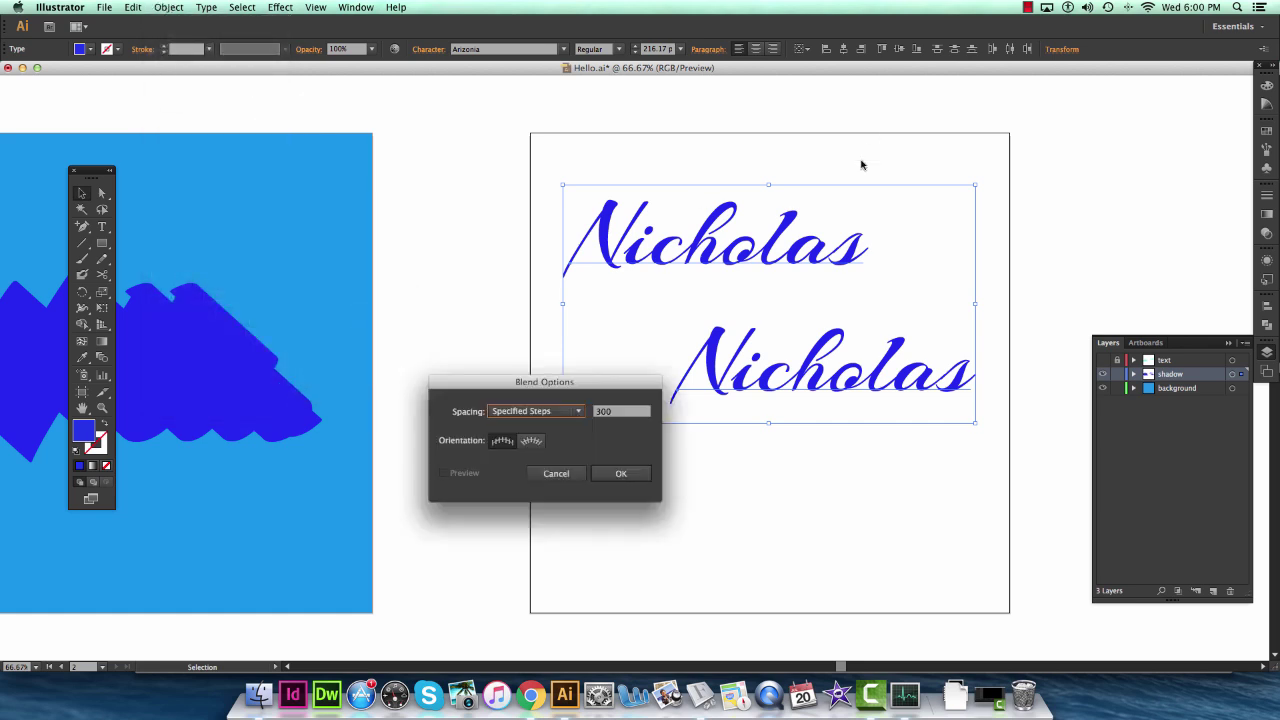
drag(553, 392, 436, 258)
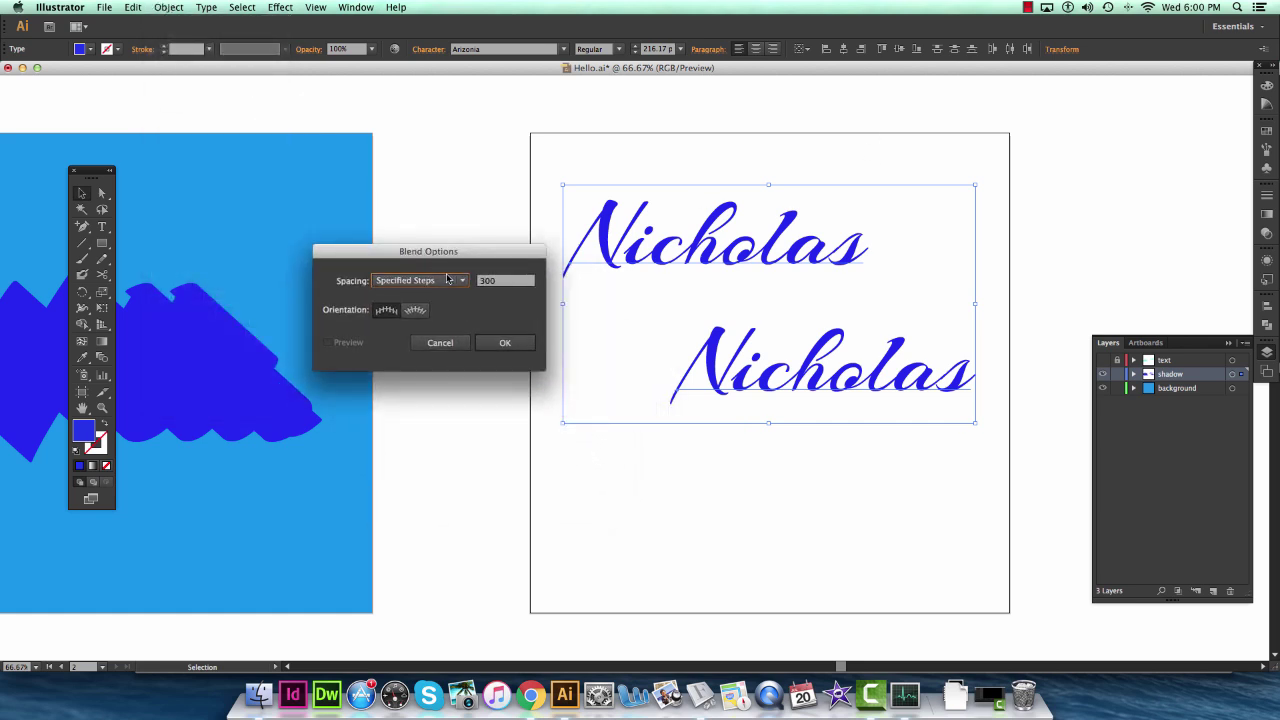
click(461, 281)
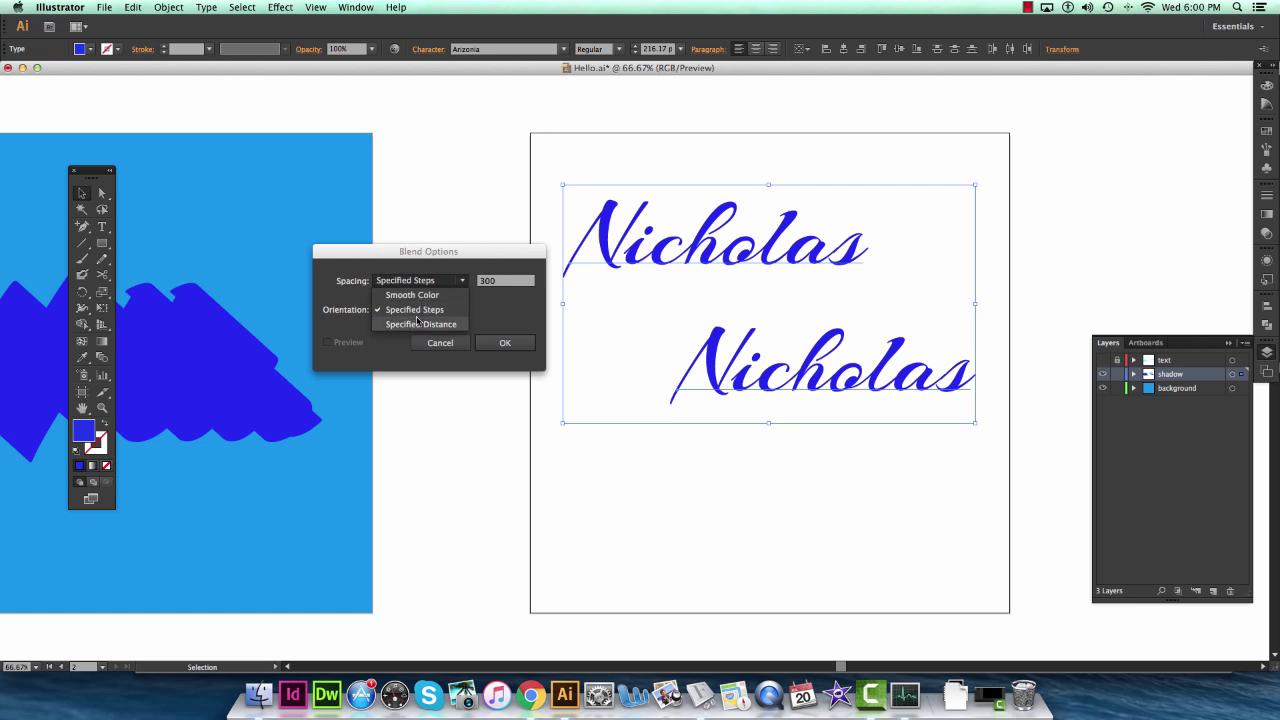
click(418, 310)
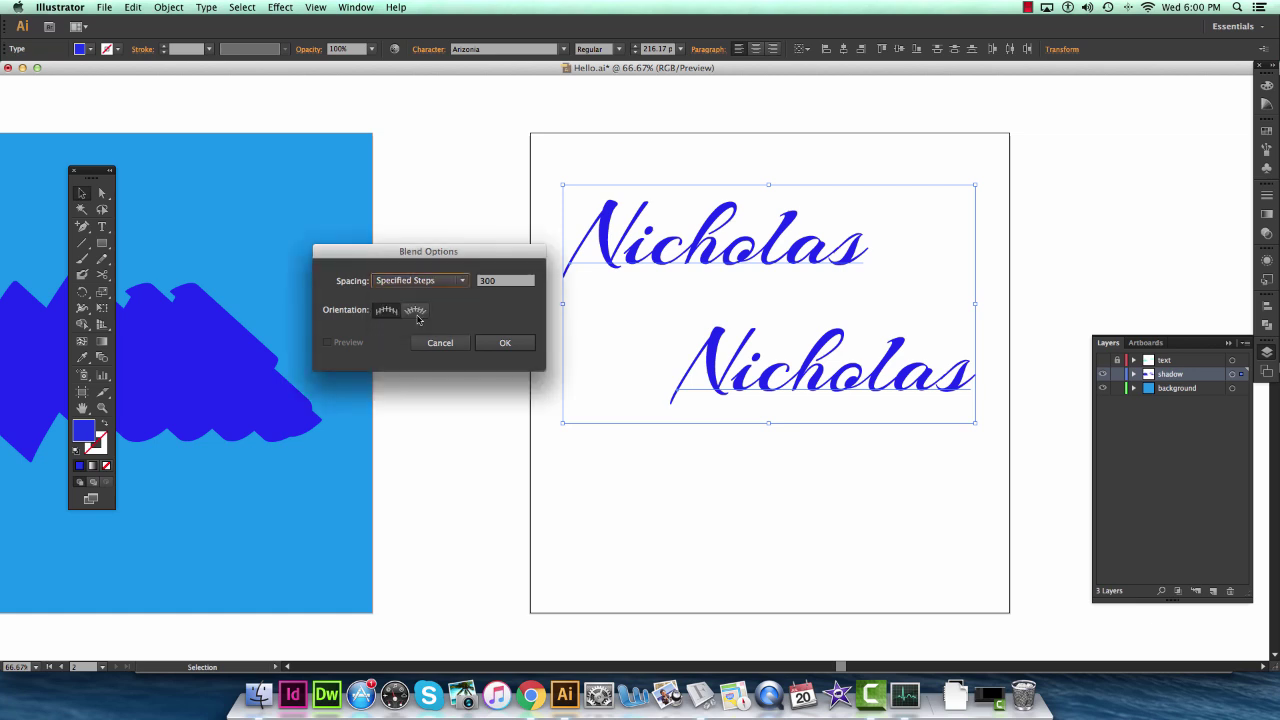
double_click(483, 281)
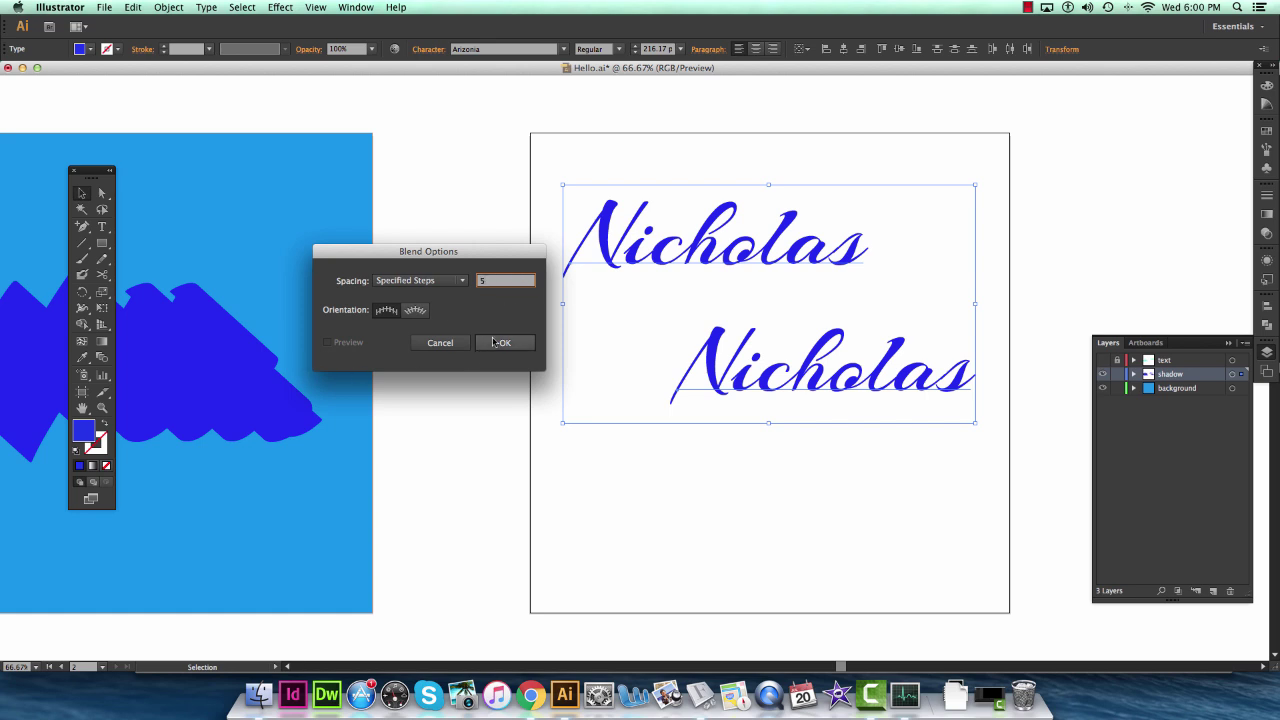
click(503, 343)
Step: Make a blend between the two blue Nicholas copies
click(172, 7)
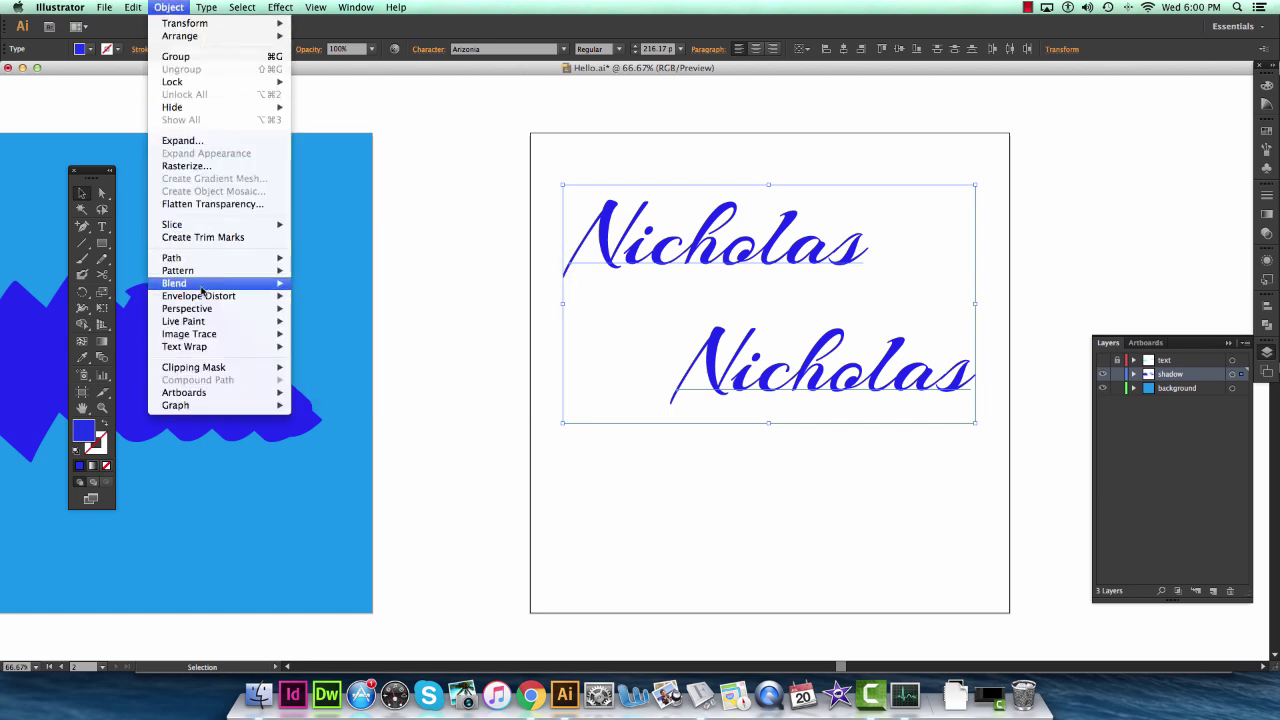
mouse_move(278, 287)
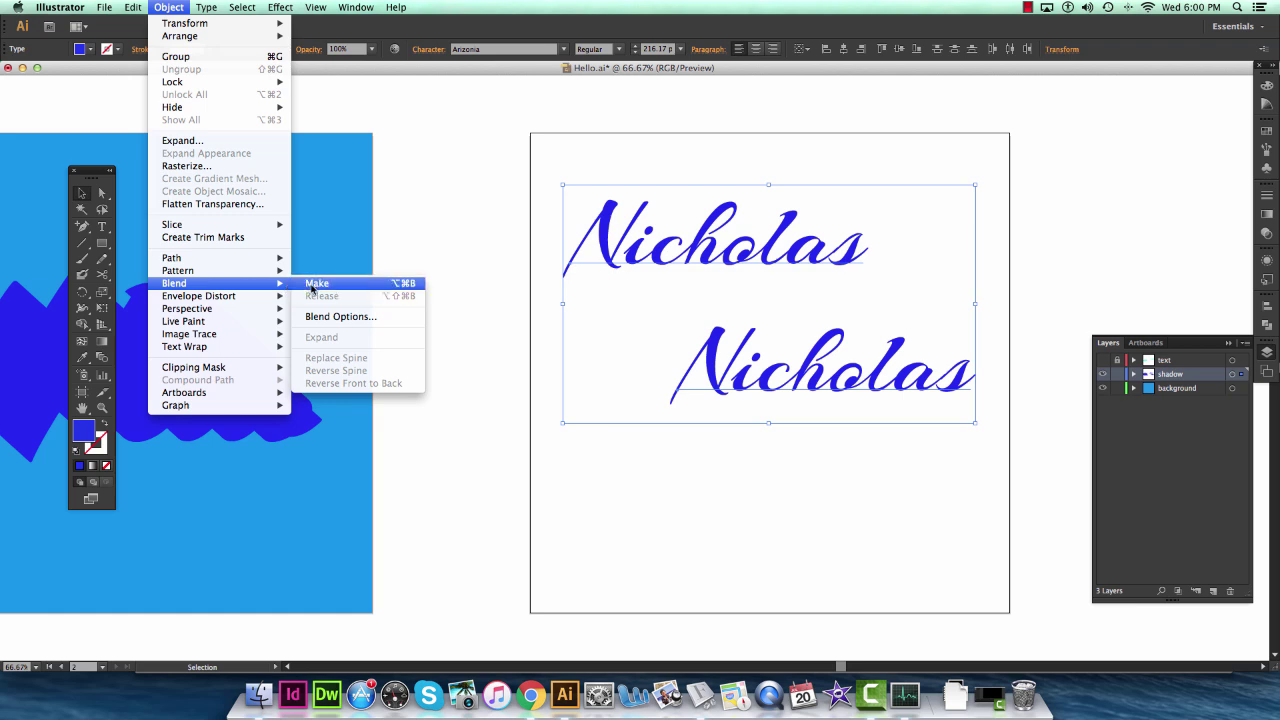
click(316, 284)
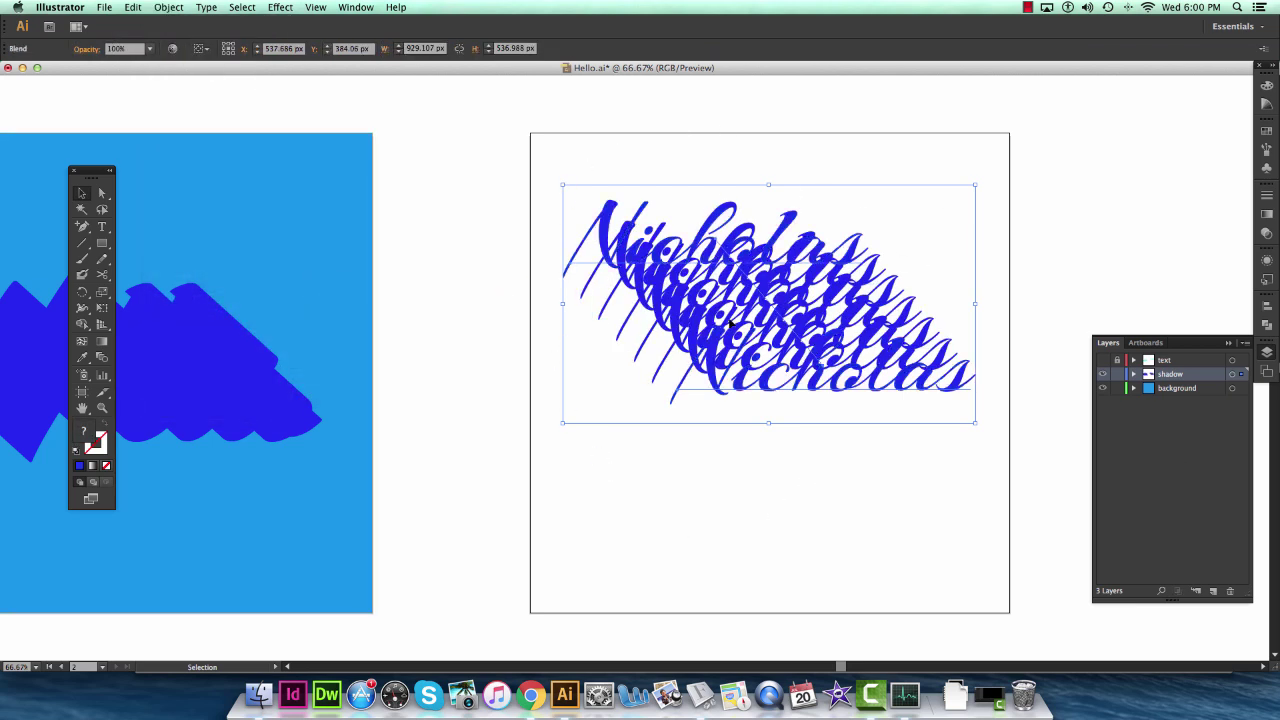
scroll(406, 217, left, 5)
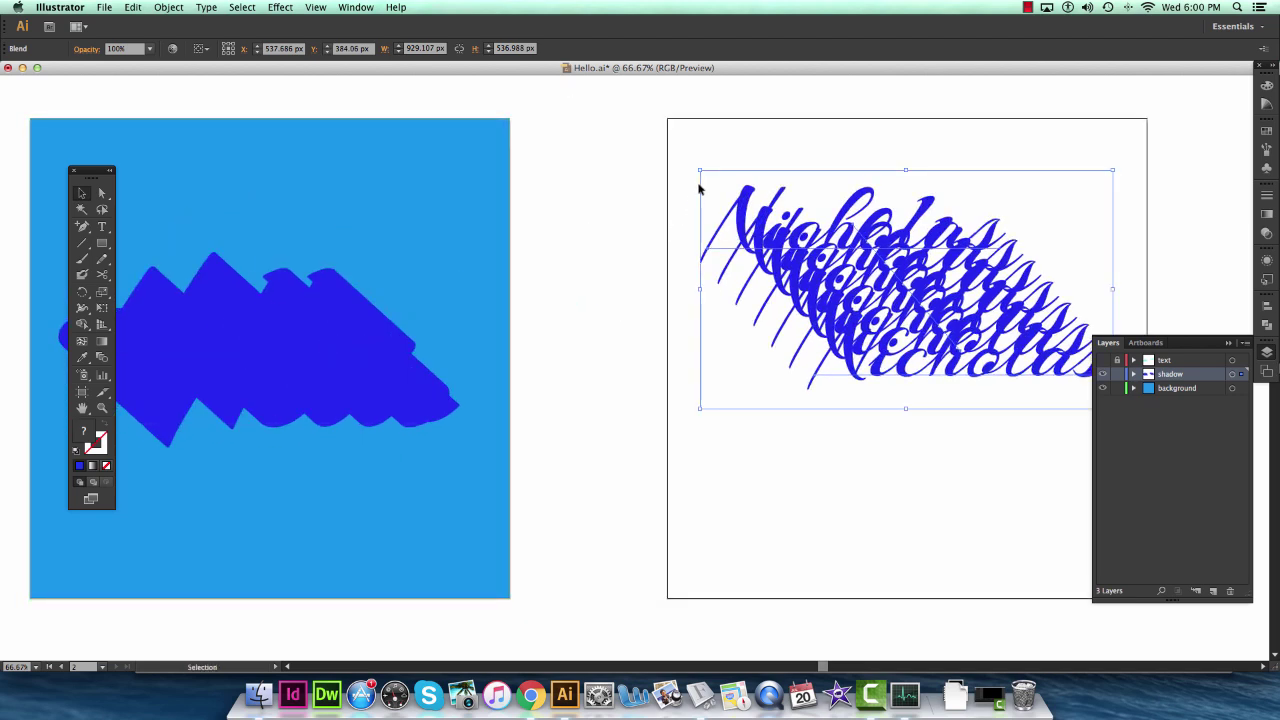
scroll(700, 191, right, 4)
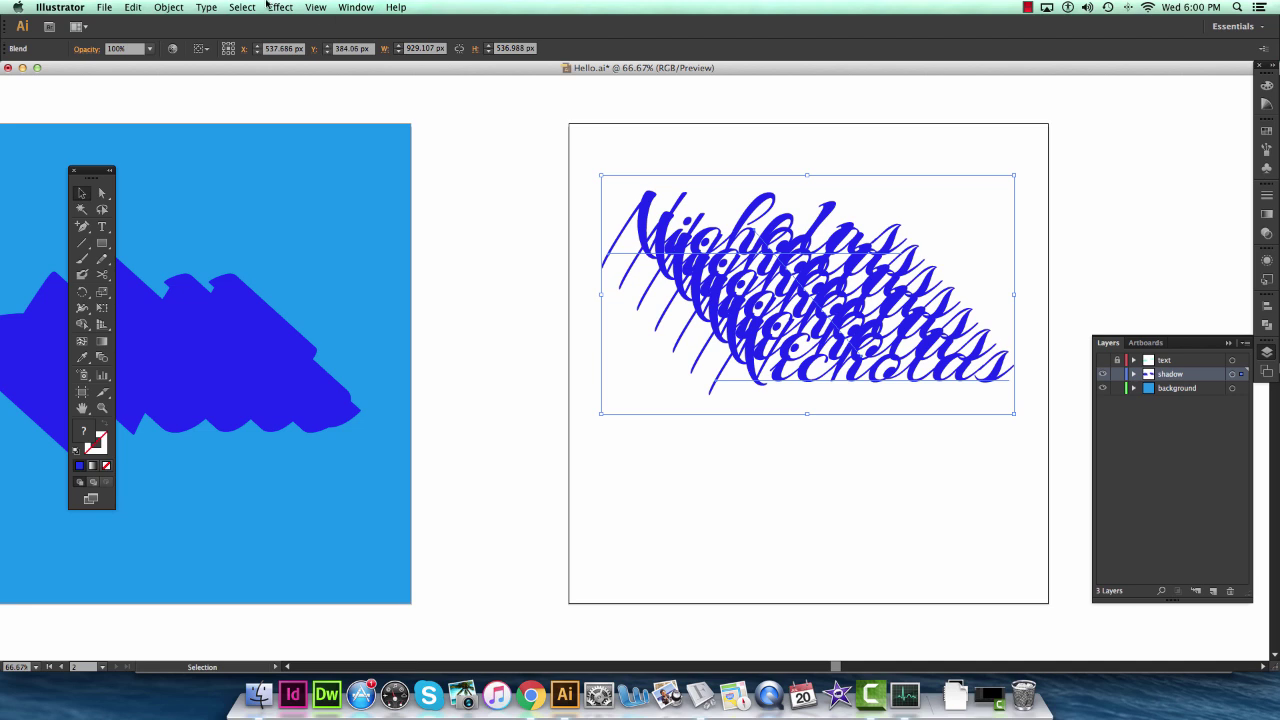
Step: Raise the blend's Specified Steps from 5 to 300 for a solid shadow
click(168, 7)
mouse_move(180, 275)
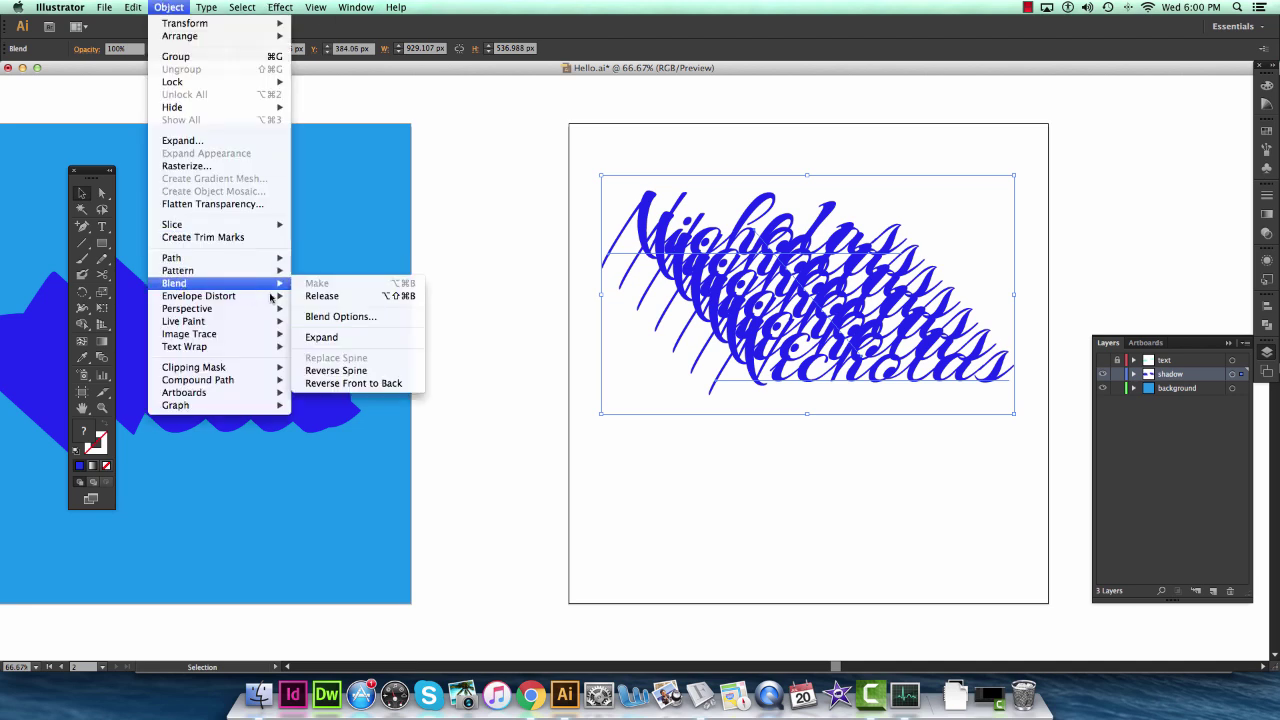
mouse_move(275, 284)
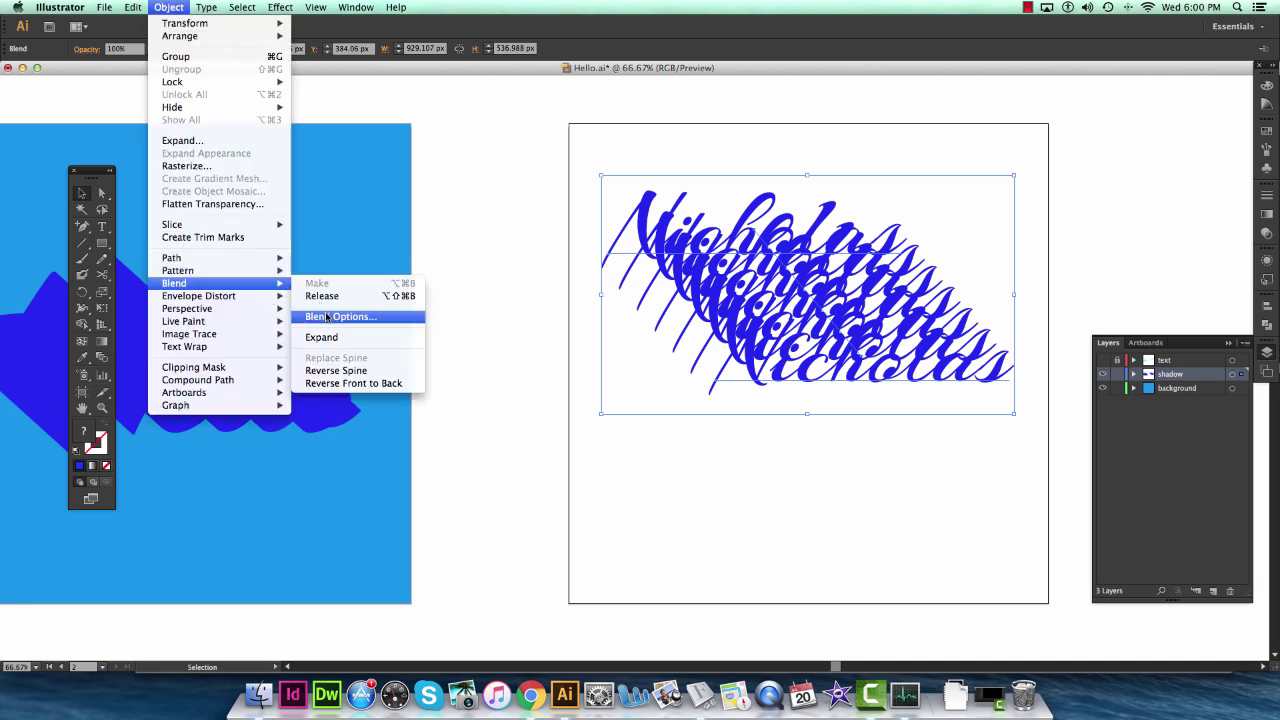
click(327, 317)
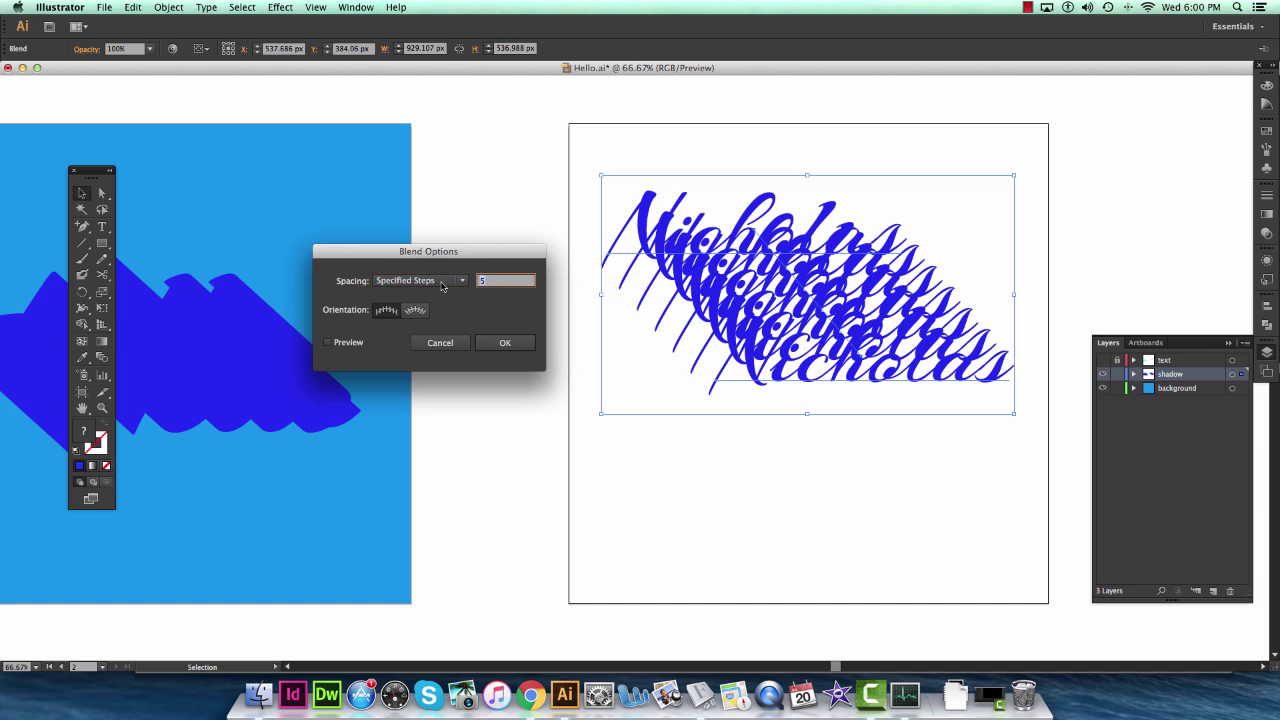
text(300)
click(524, 346)
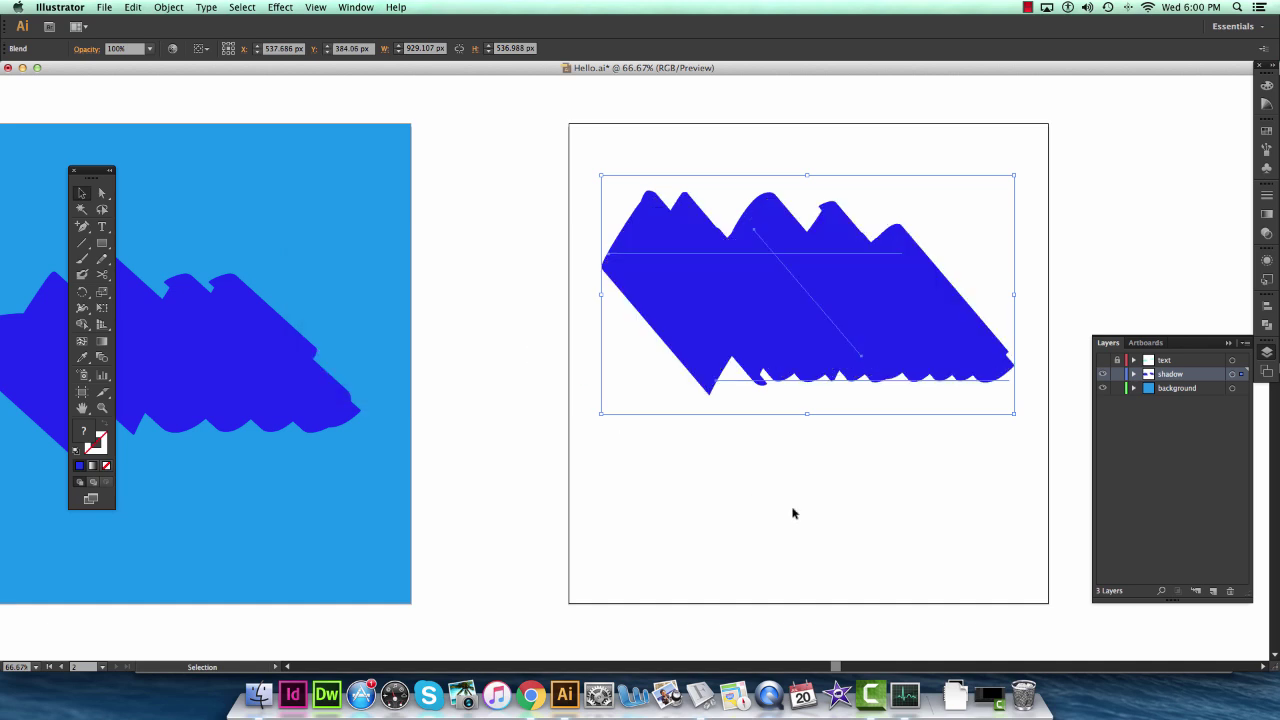
drag(853, 484, 824, 488)
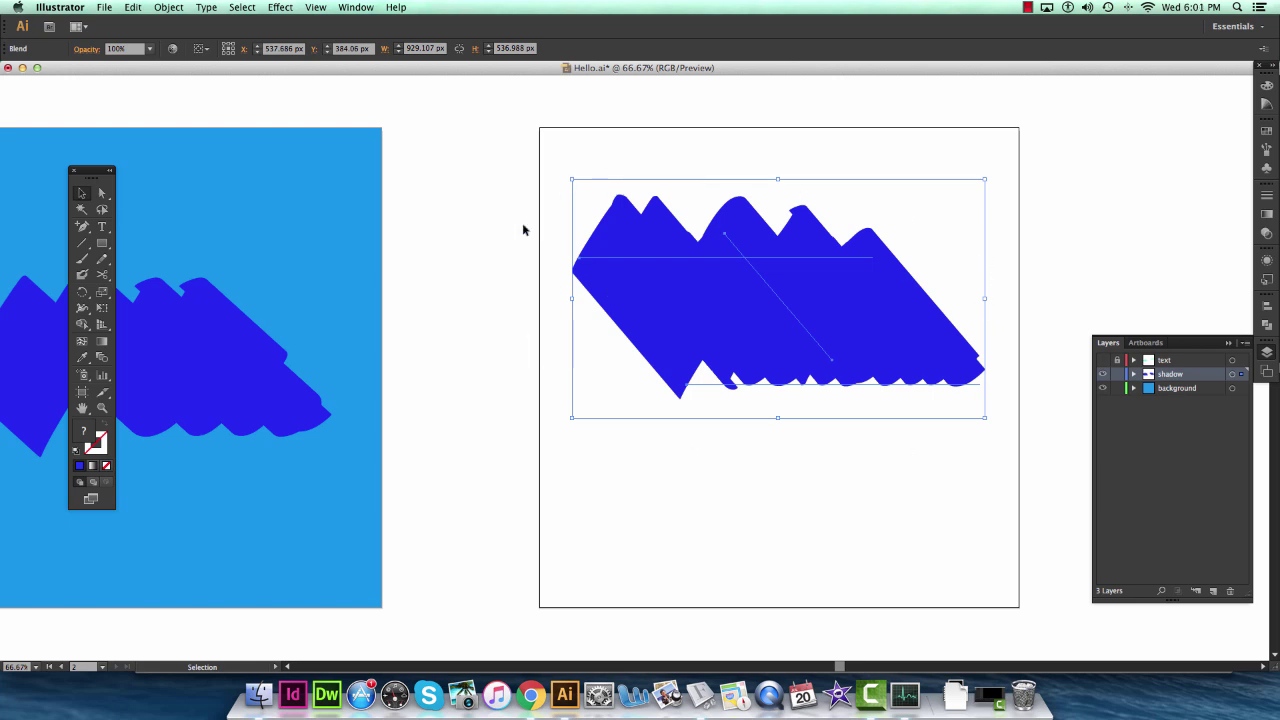
drag(499, 235, 537, 231)
scroll(520, 238, right, 5)
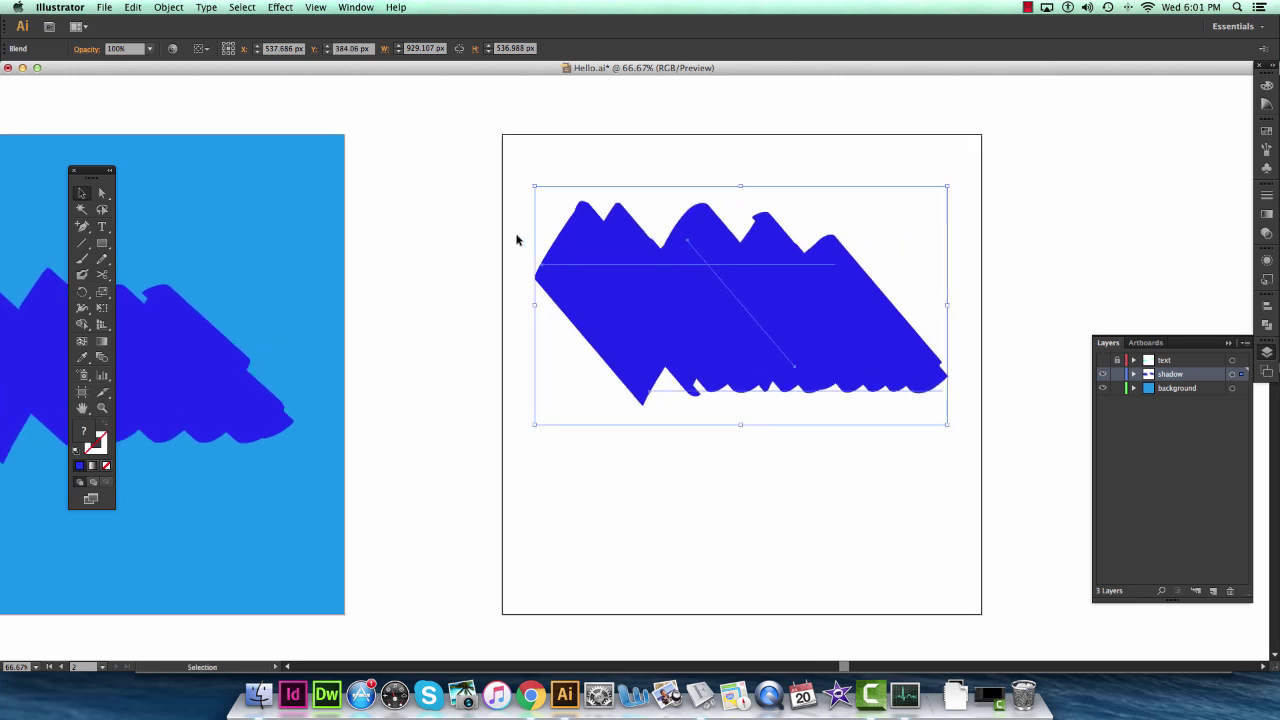
Step: Deselect the blend and make the mint-green text layer visible again
click(1027, 268)
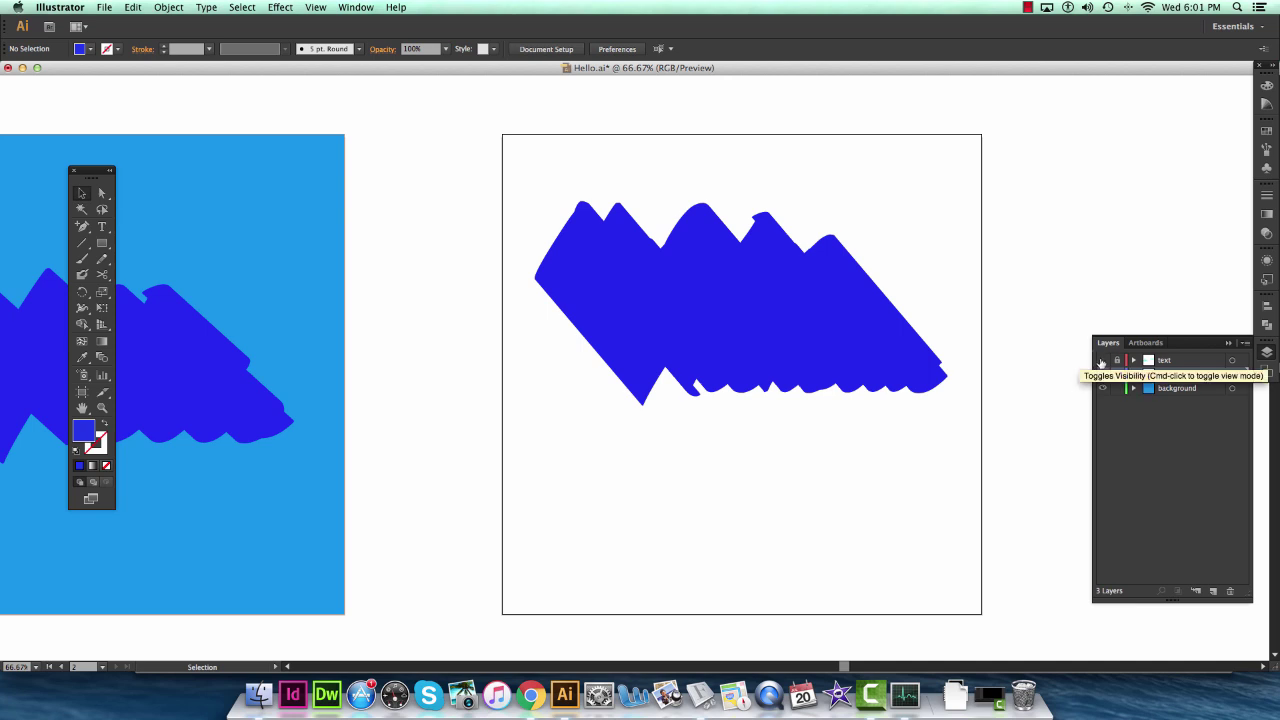
click(1102, 360)
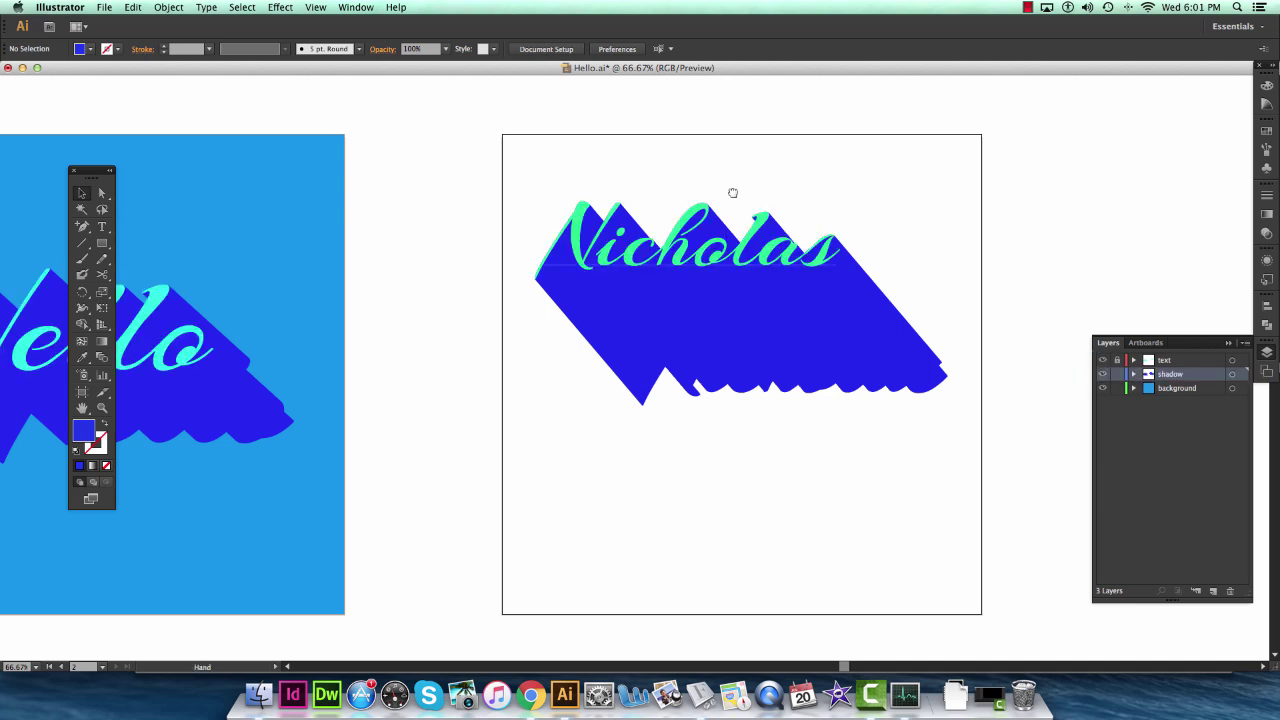
scroll(731, 191, right, 3)
scroll(731, 191, up, 1)
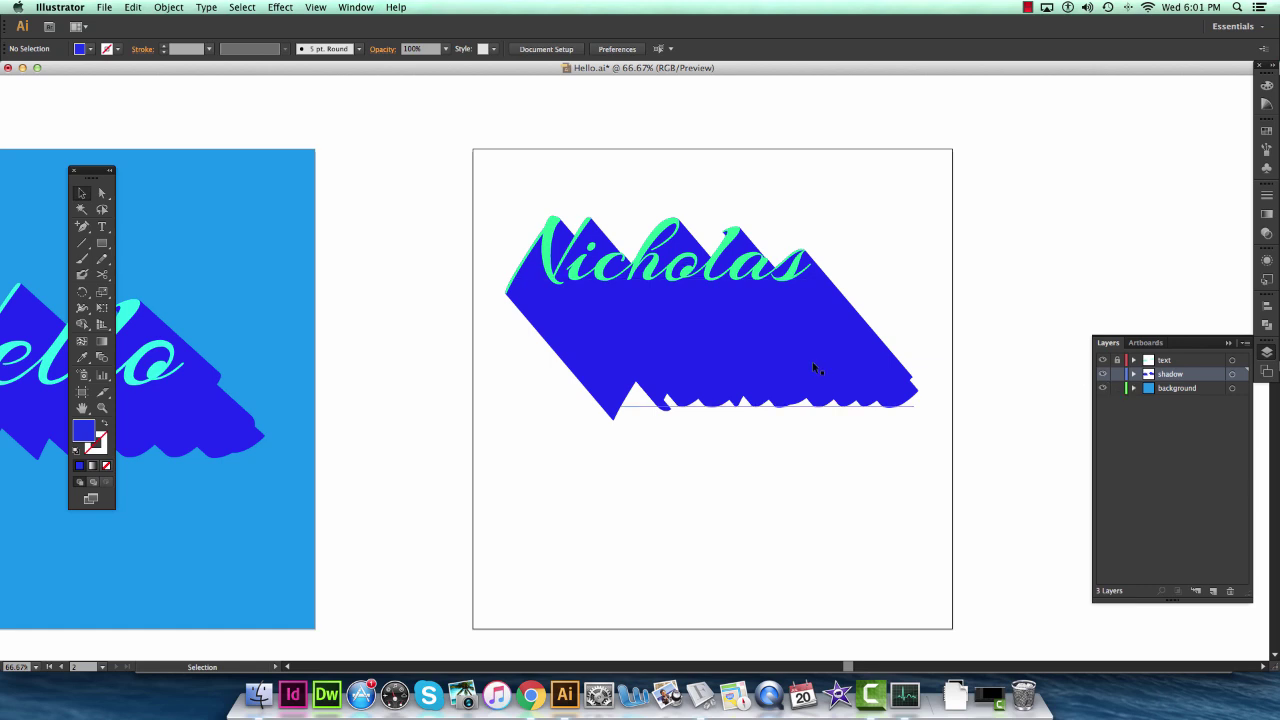
Step: Drag the blend's lower Nicholas copy further down-right to lengthen the shadow
key(a)
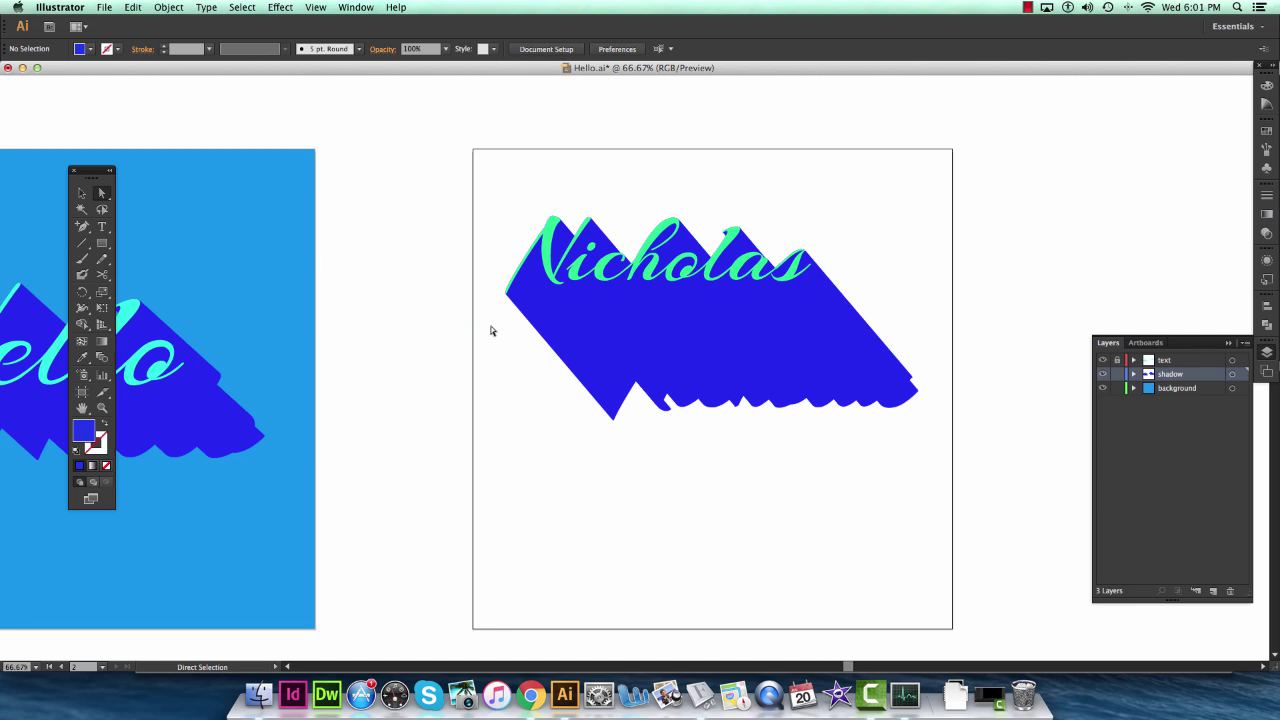
click(698, 387)
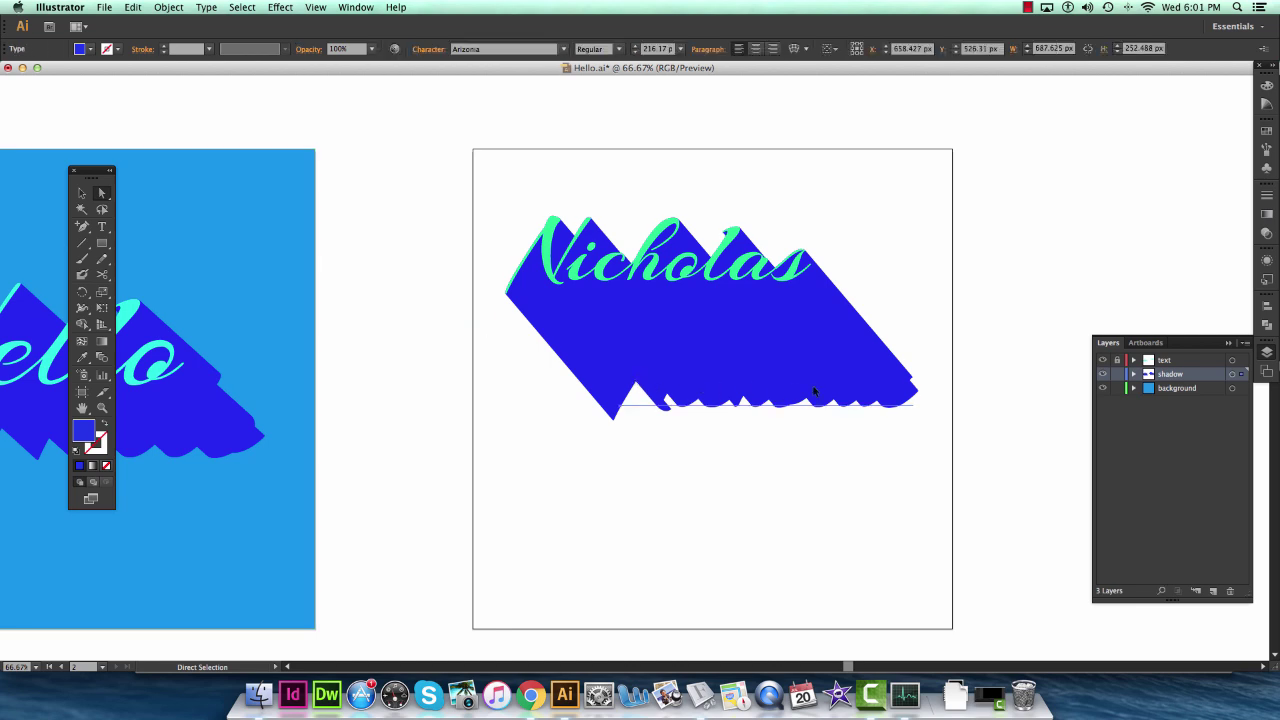
drag(698, 387, 770, 398)
drag(803, 136, 893, 243)
Step: Lock the shadow layer and draw an artboard-sized rectangle on the background layer
click(894, 241)
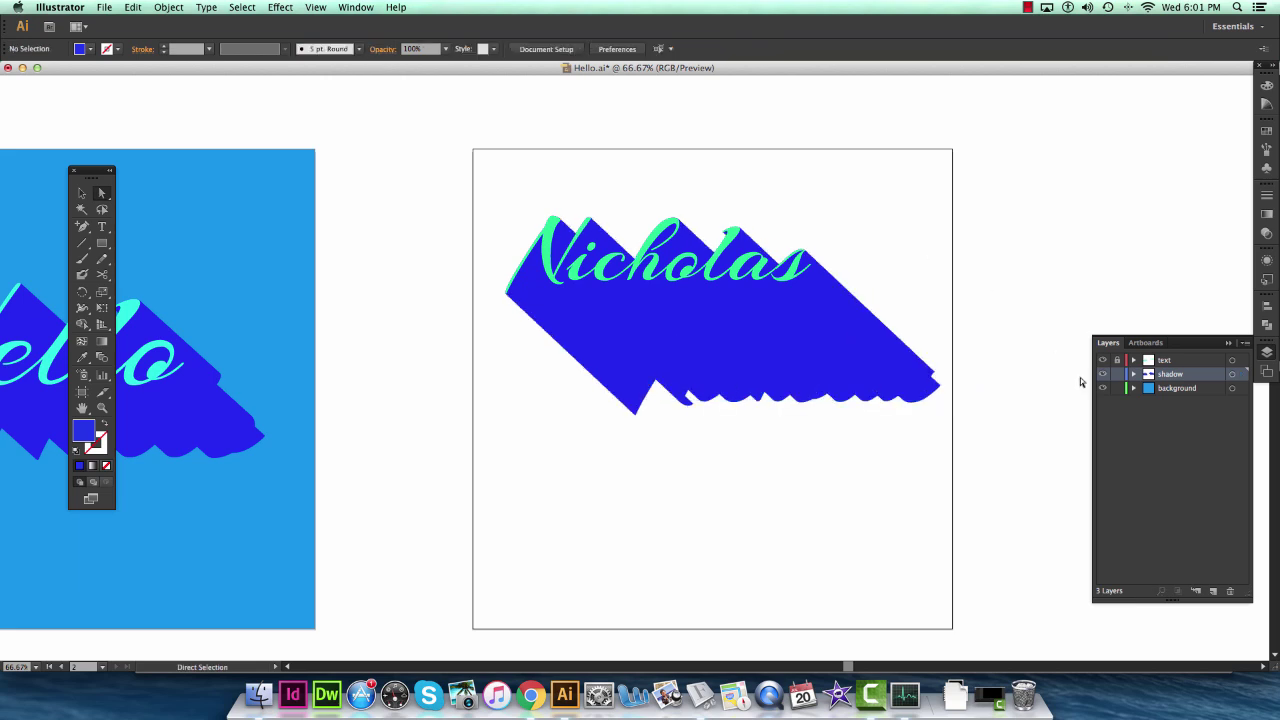
click(1117, 374)
click(1164, 388)
key(m)
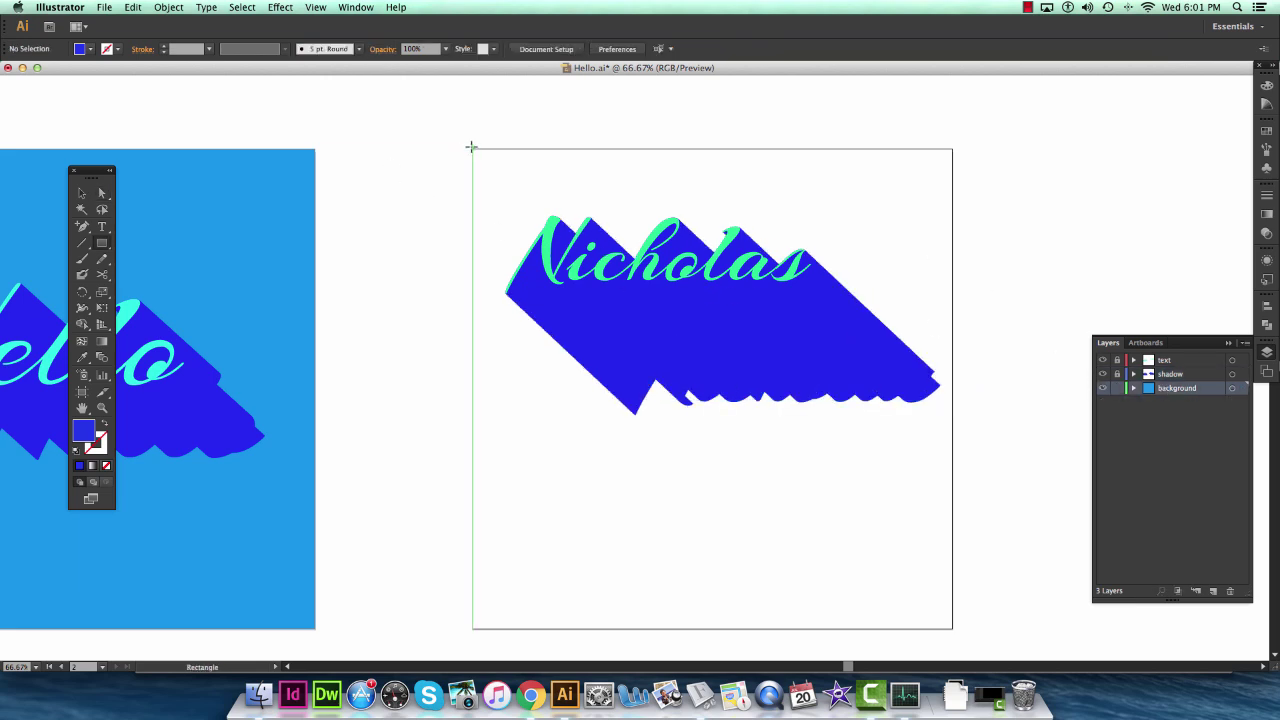
drag(472, 149, 952, 628)
Step: Fill the background rectangle with bright magenta and review the finished artwork
double_click(83, 430)
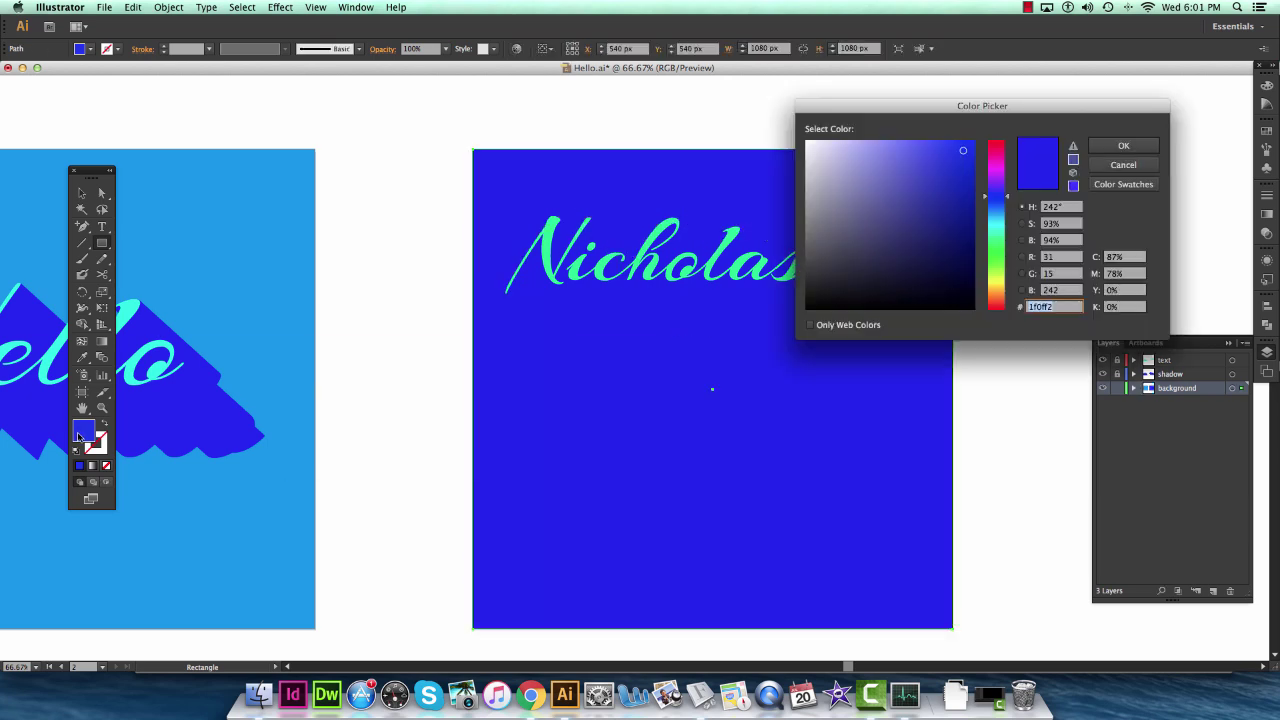
click(1003, 172)
click(1122, 145)
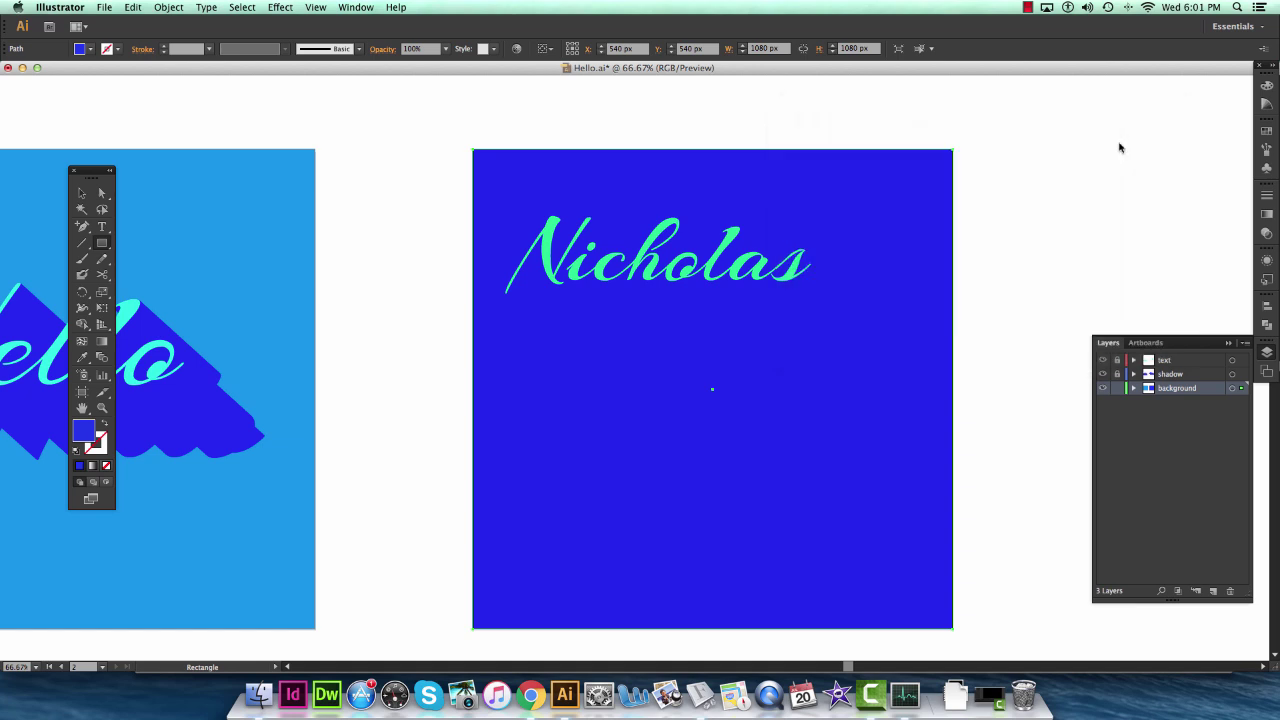
click(563, 147)
drag(826, 169, 720, 166)
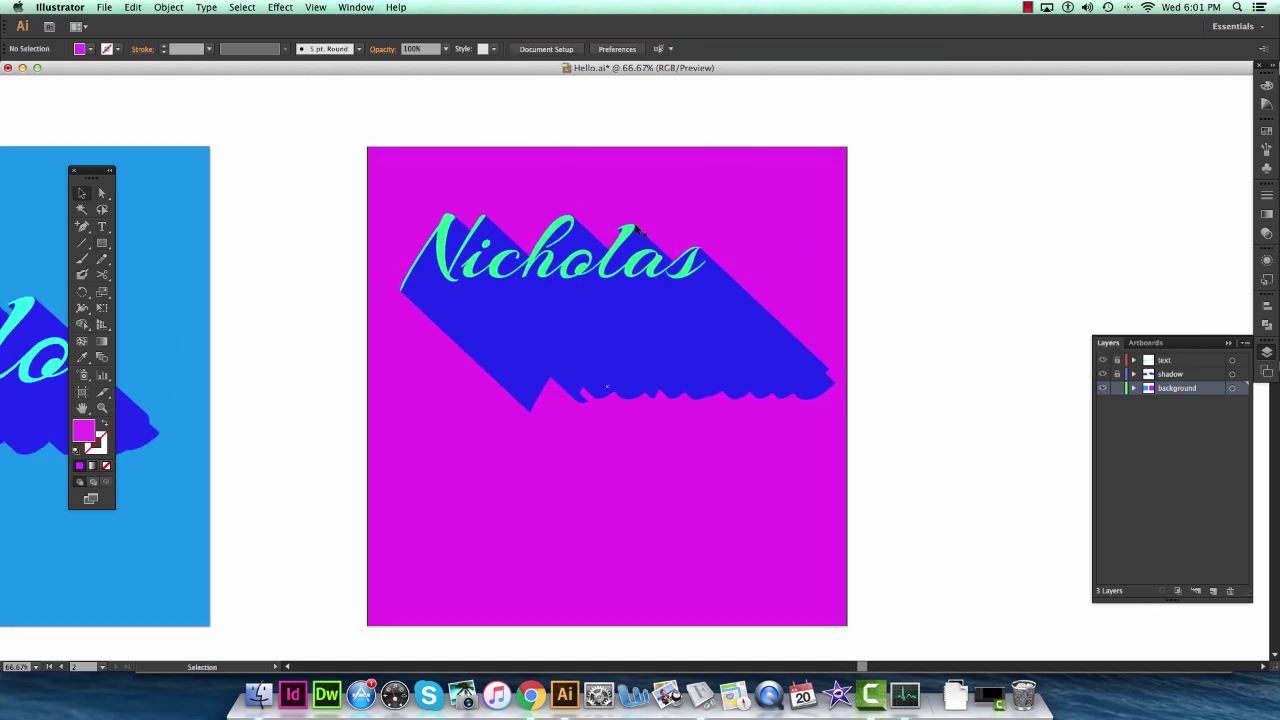
drag(935, 204, 923, 204)
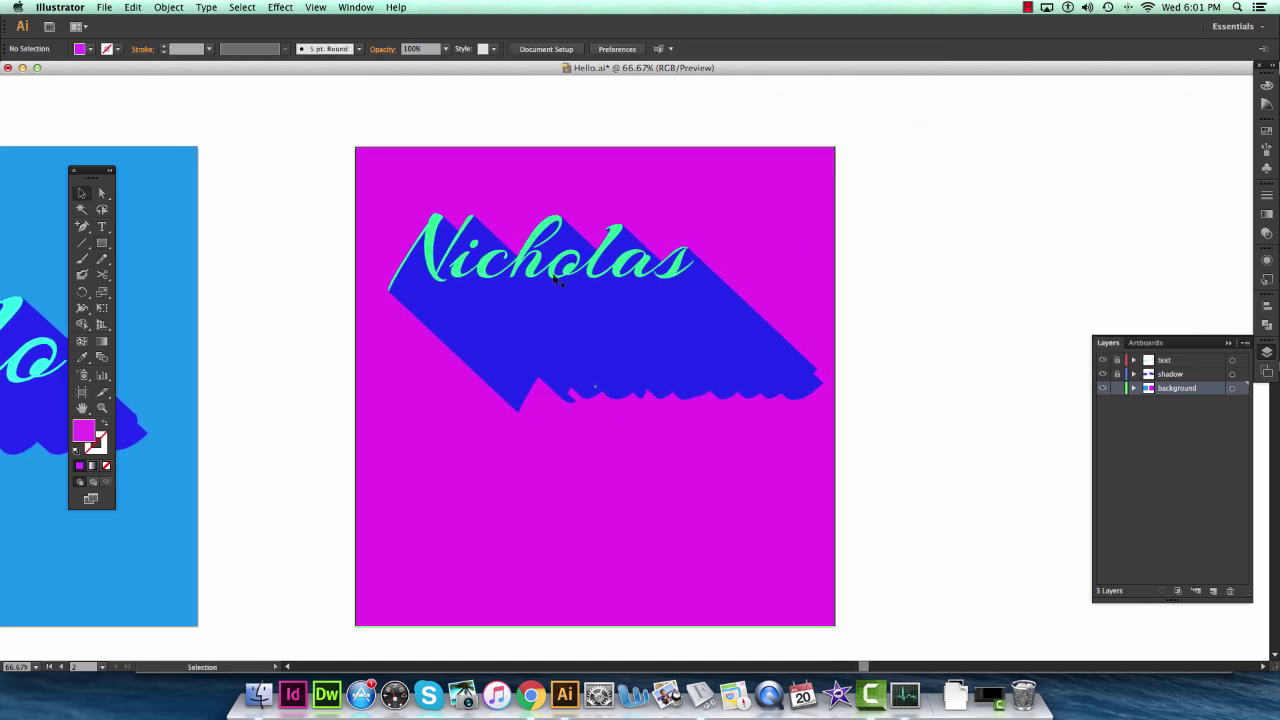
key(a)
click(710, 376)
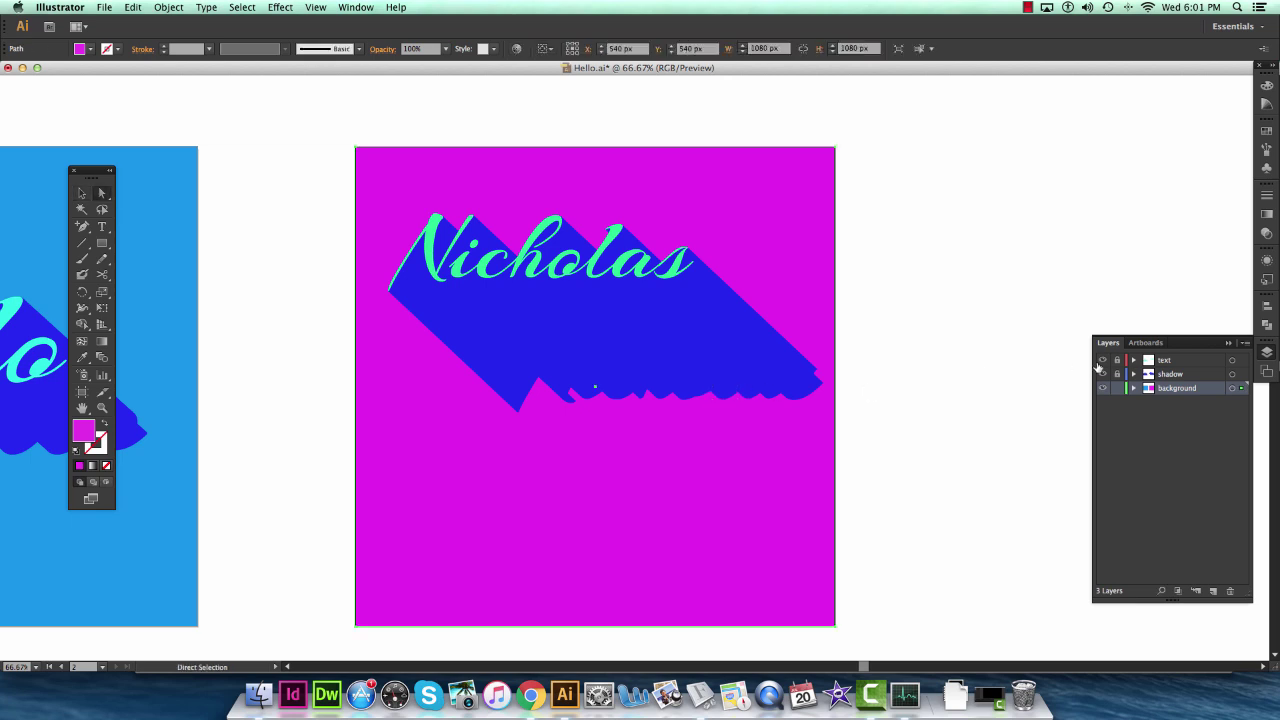
click(944, 309)
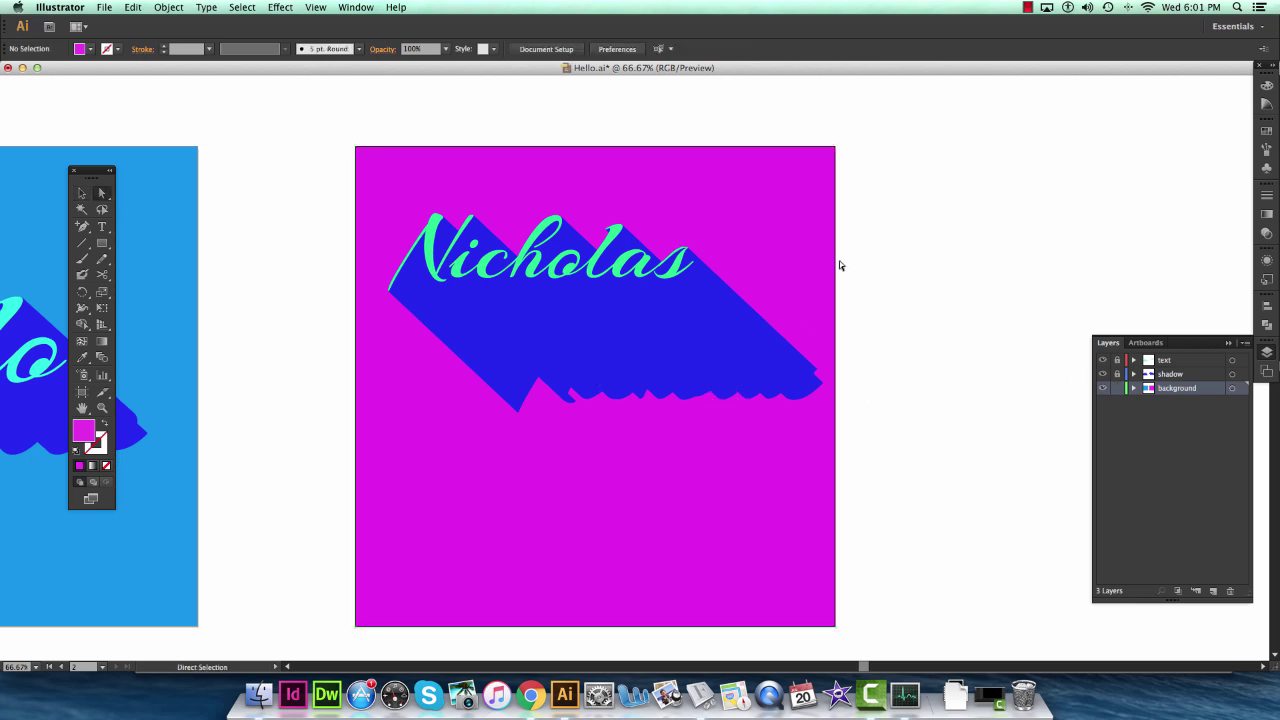
key(space)
drag(220, 206, 236, 204)
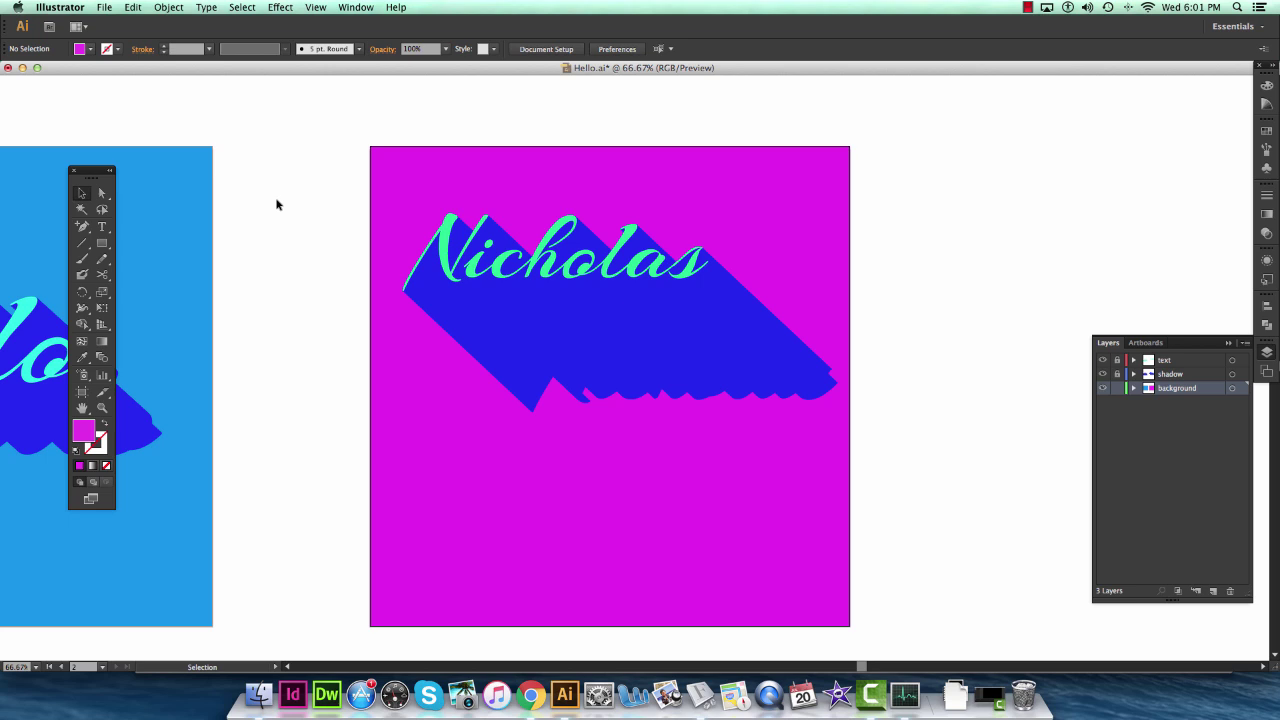
drag(319, 196, 306, 183)
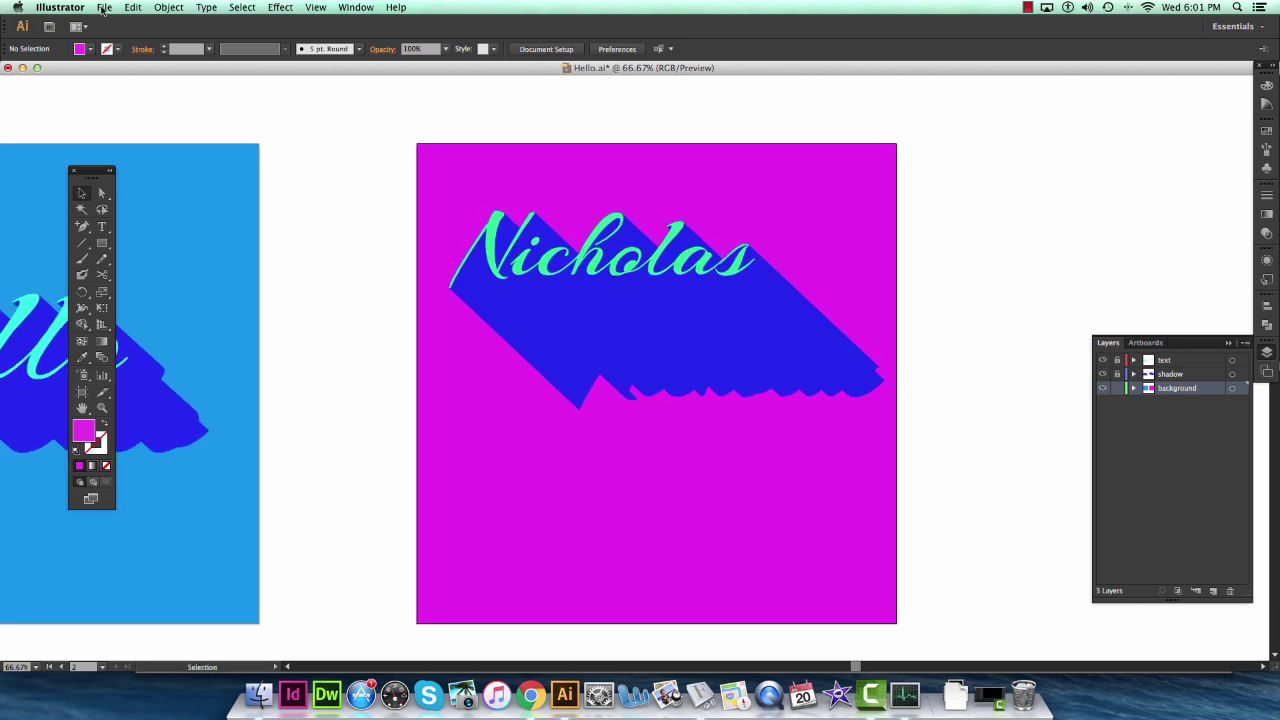